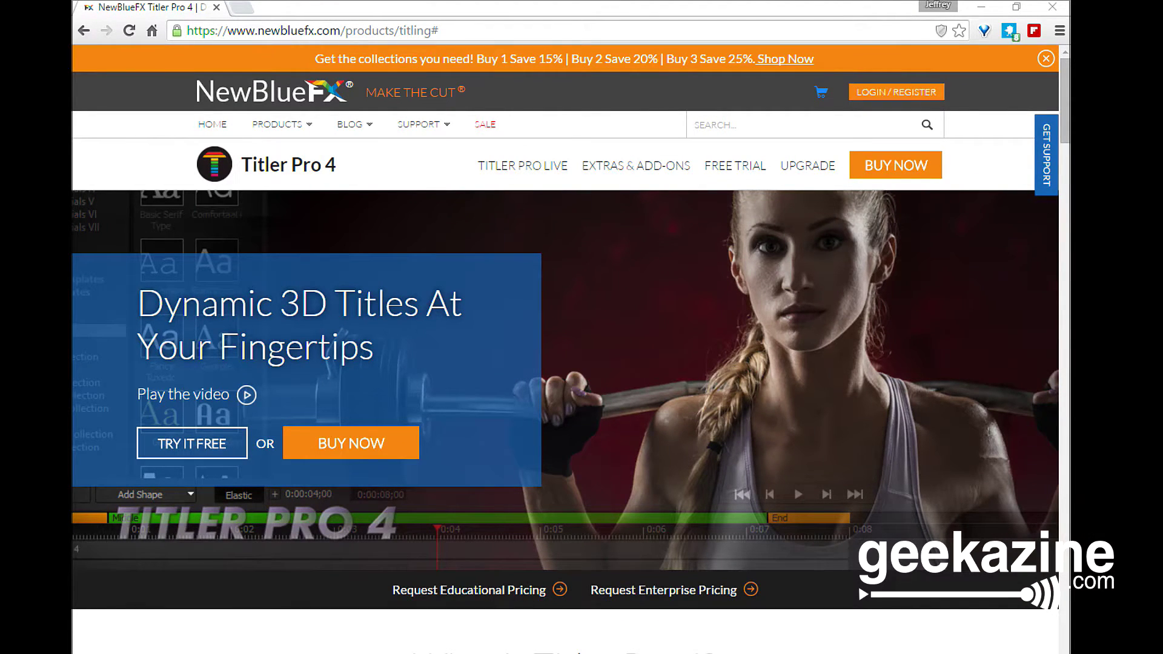
Look through the Titler Pro 4 product page from its introduction down to the list of features
scroll(604, 590, down, 10)
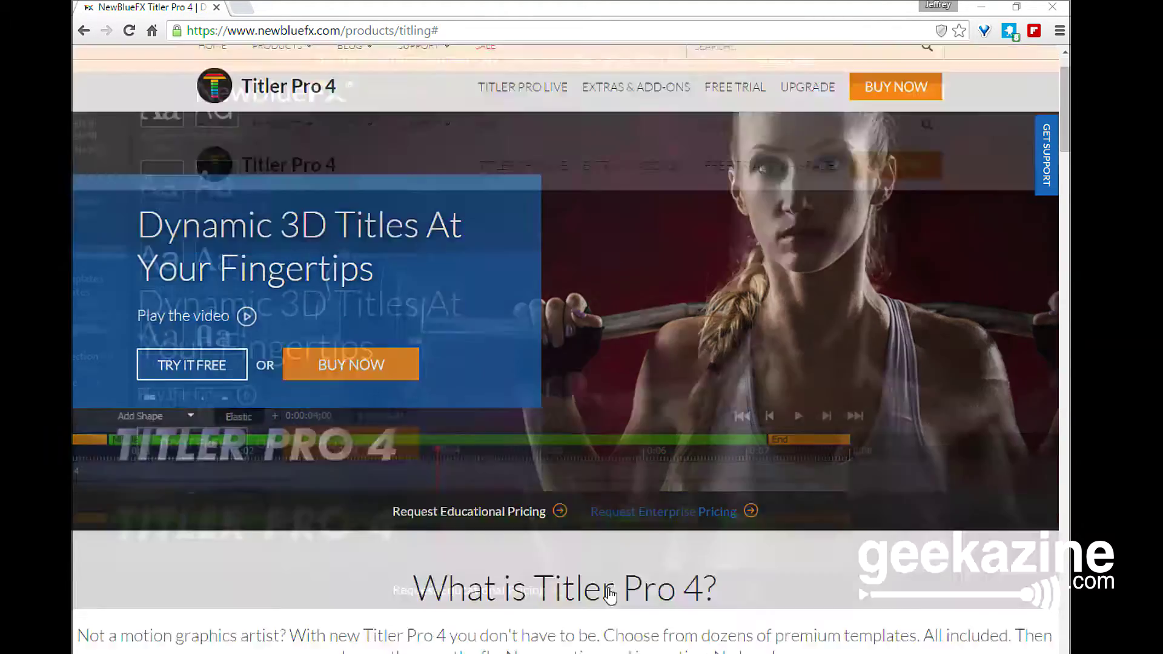
scroll(606, 590, down, 4)
scroll(606, 590, down, 3)
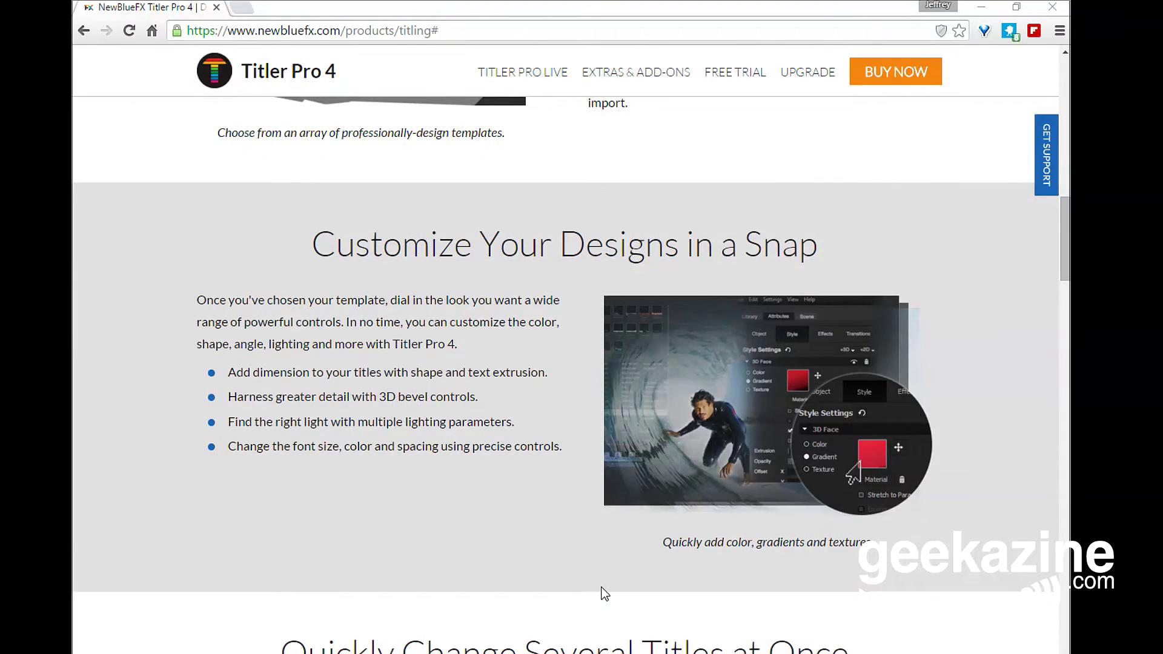
scroll(605, 593, down, 11)
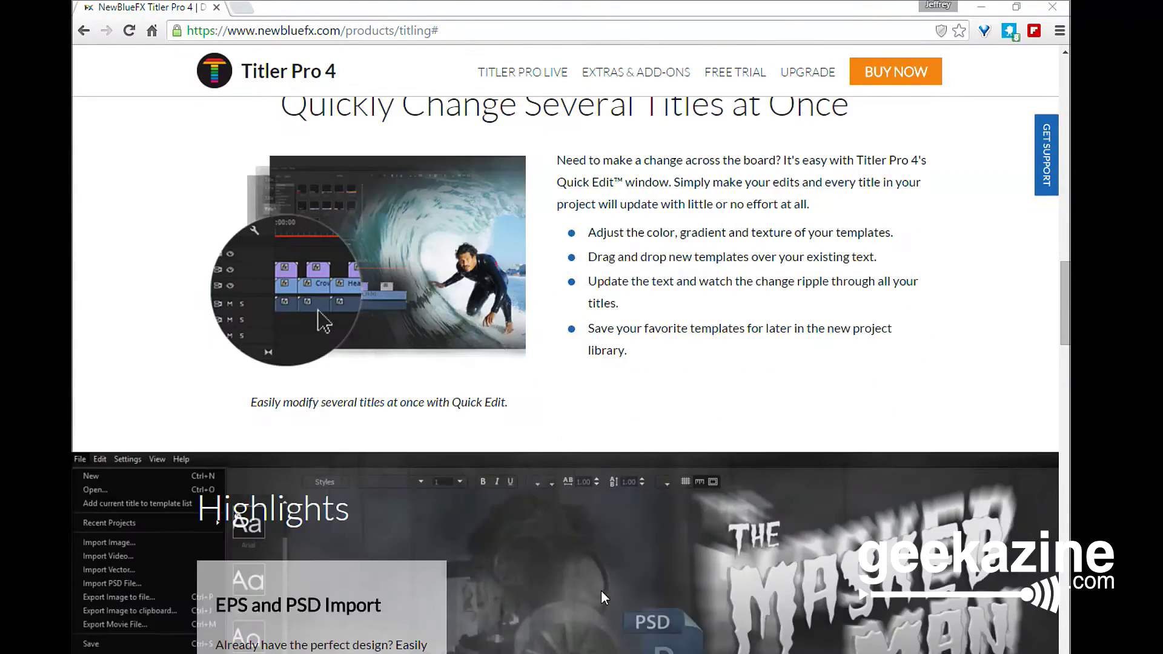
scroll(601, 590, down, 1)
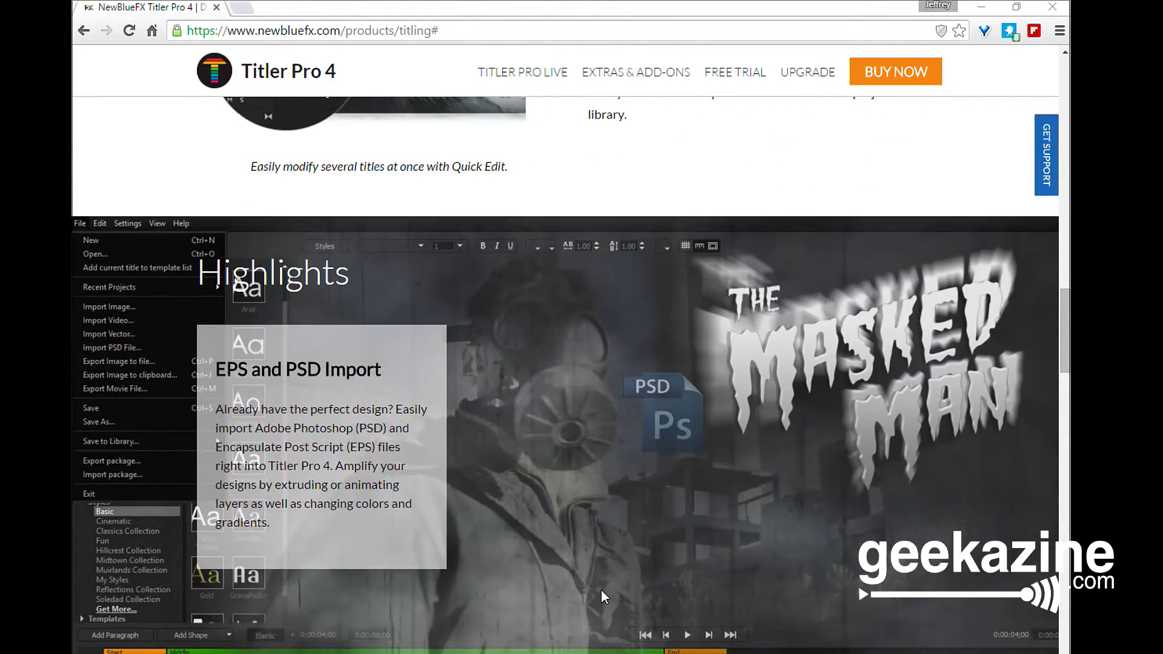
scroll(601, 590, down, 7)
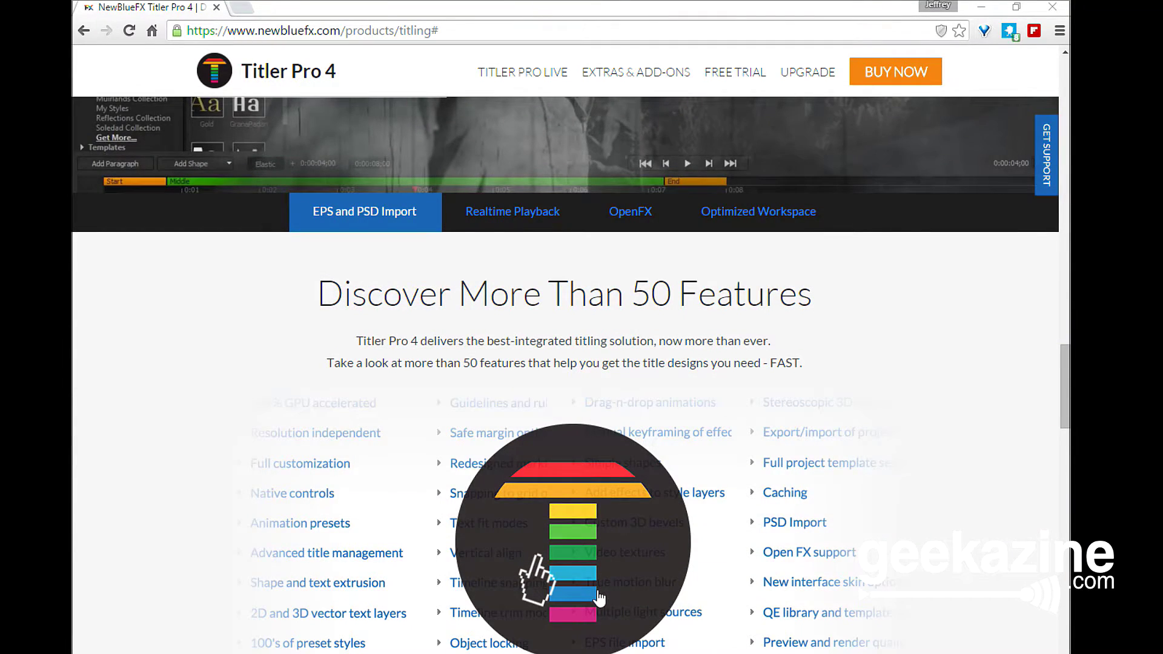
scroll(601, 598, down, 5)
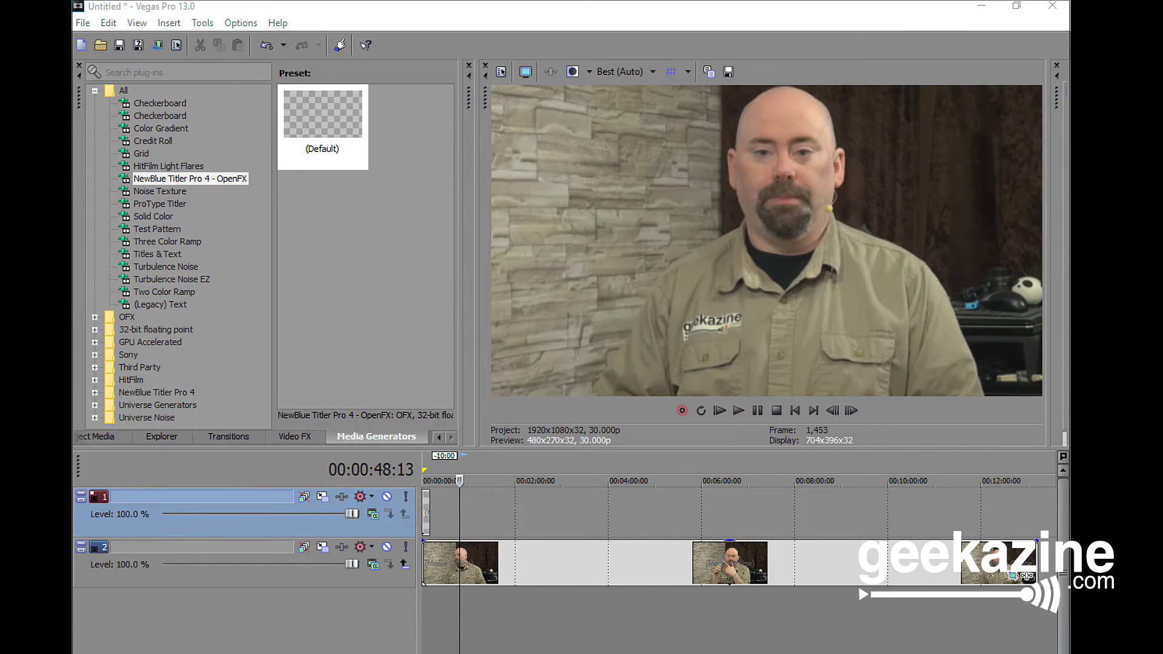
Switch to Vegas Pro and play back a stretch of the footage from the start of the timeline
key(ctrl+Home)
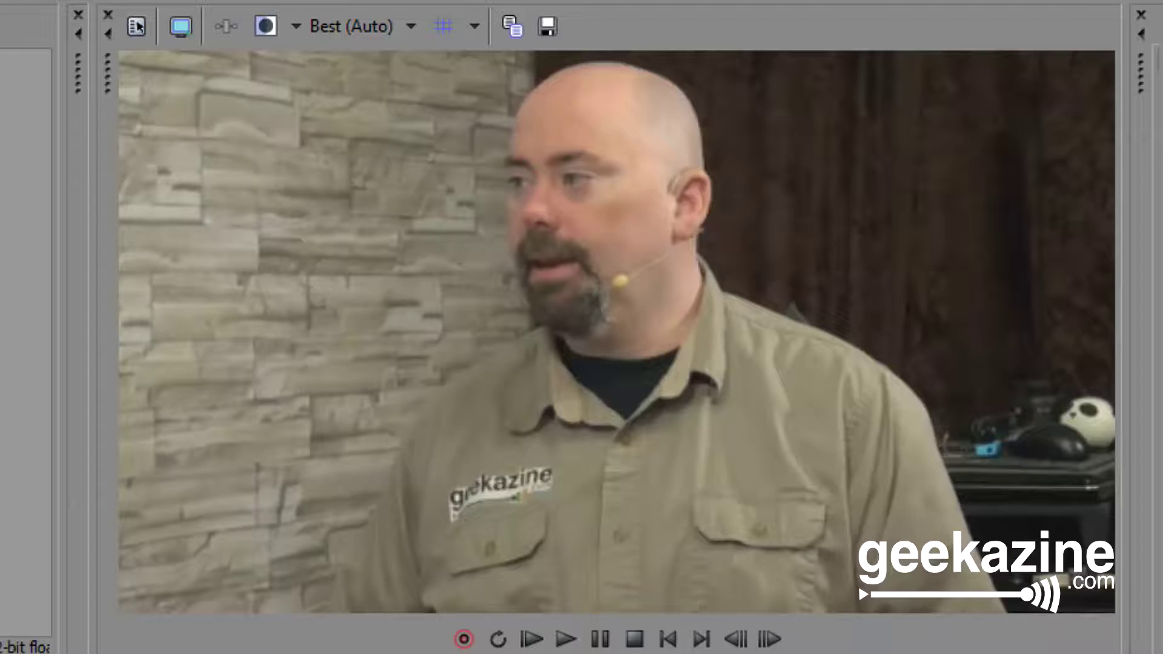
key(space)
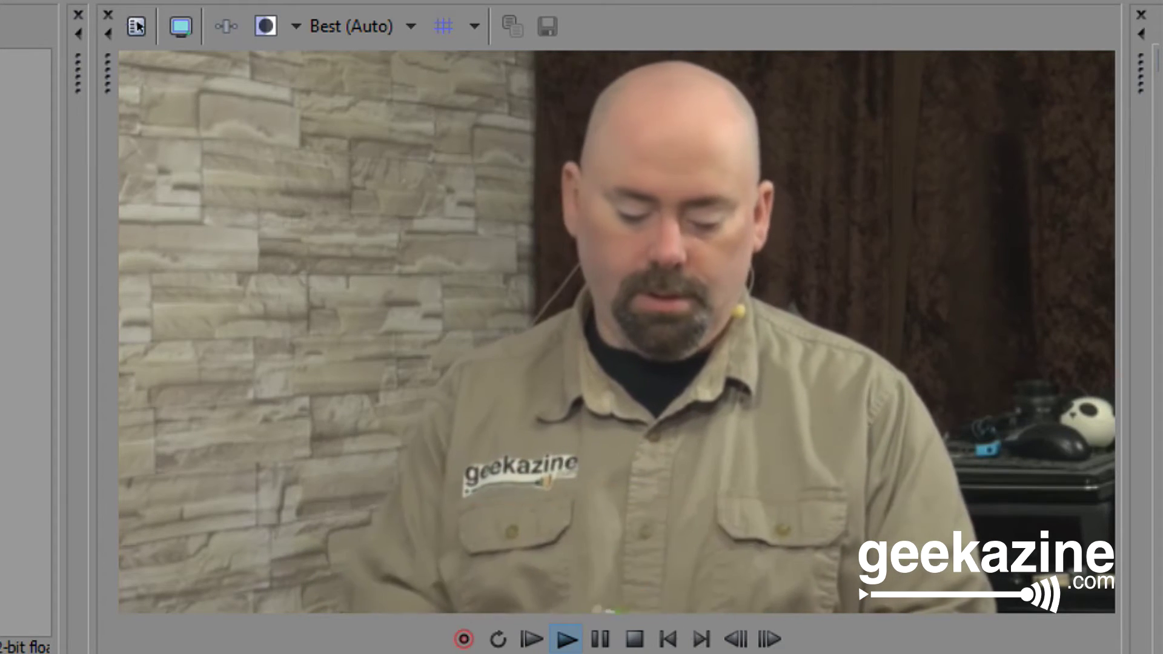
key(space)
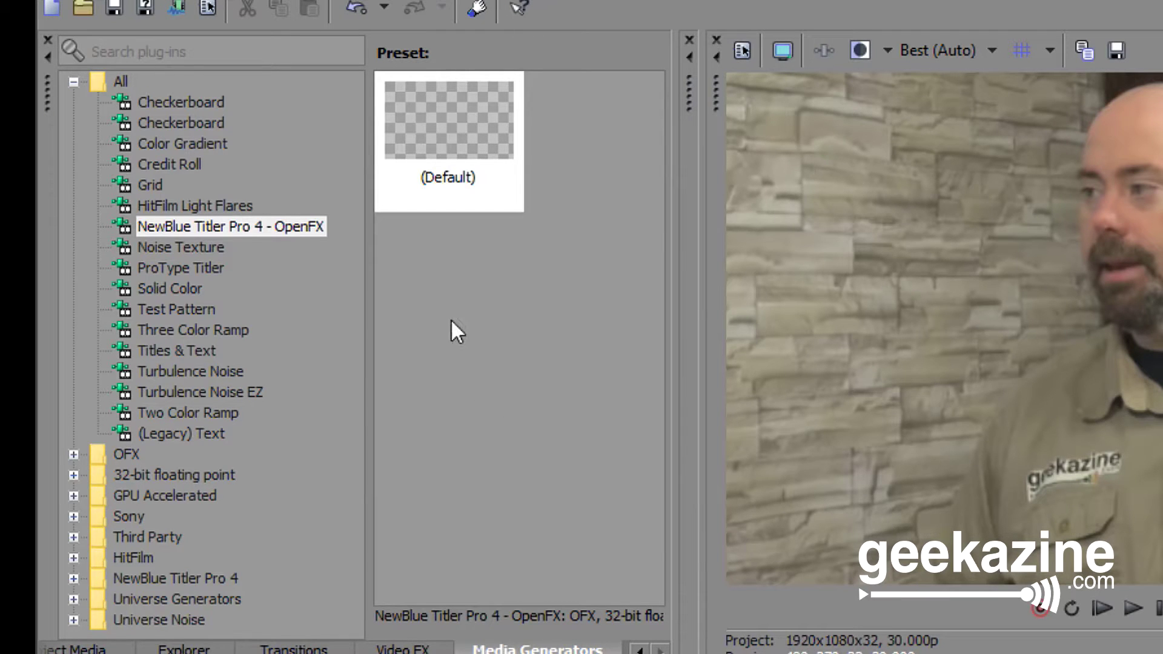
Add a default NewBlue Titler Pro 4 title to the upper video track and preview an early moment of it in Quick Edit
mouse_move(454, 114)
drag(454, 109, 380, 322)
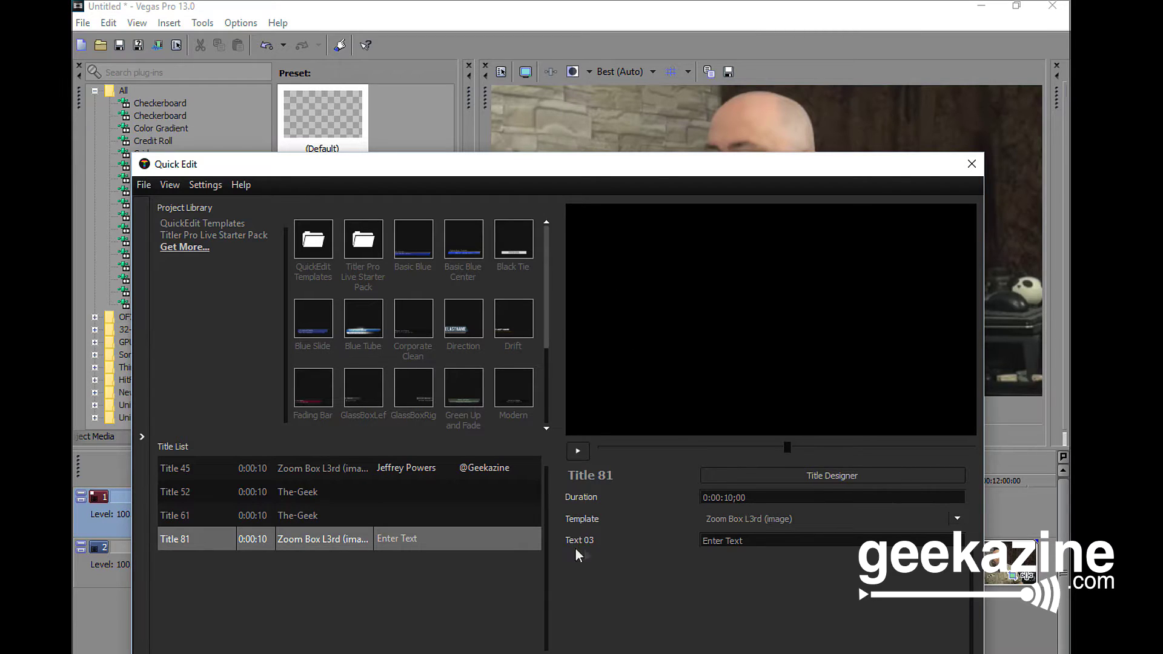
click(662, 447)
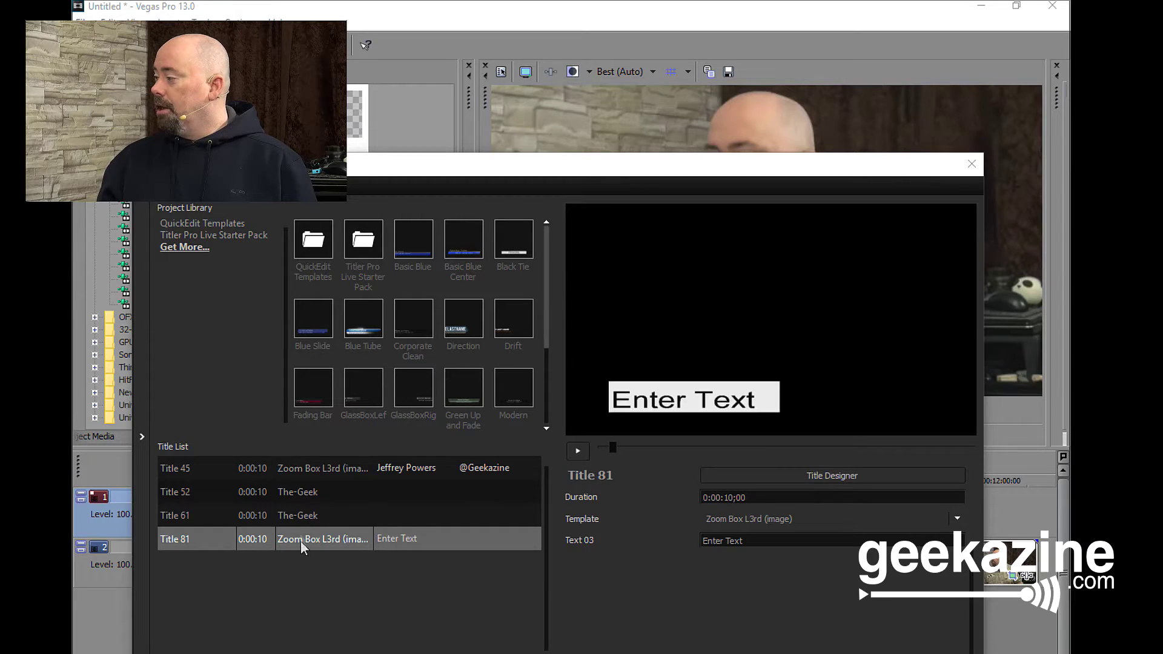
Select Title 61 in the title list and play its preview from the start
click(303, 514)
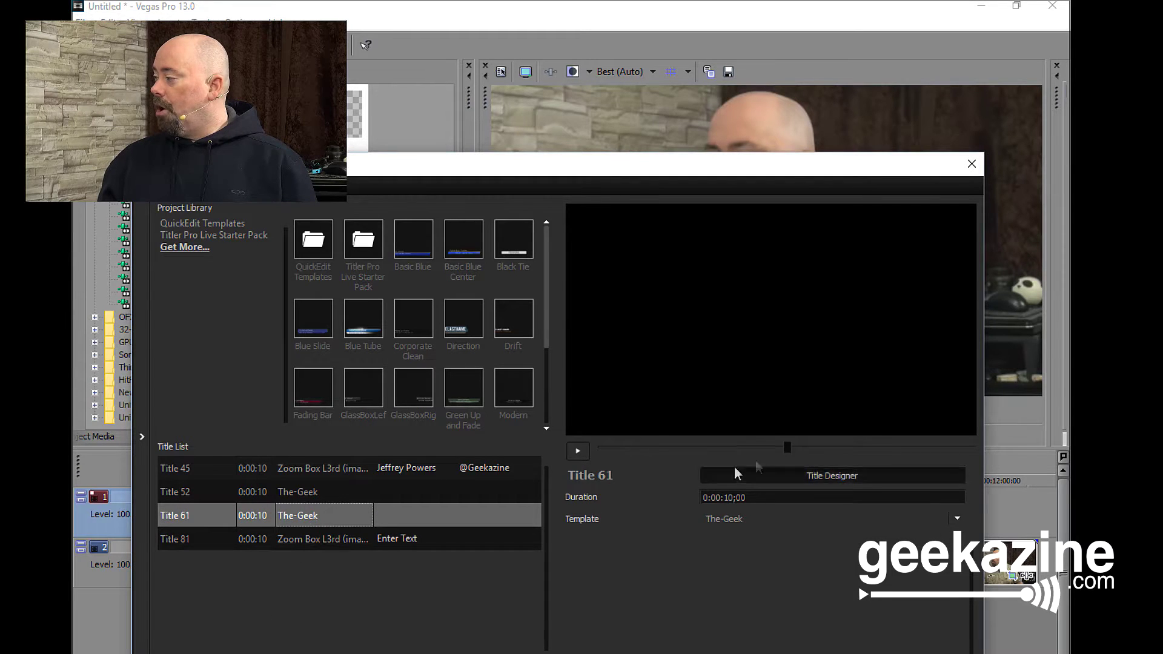
drag(790, 448, 594, 447)
click(577, 452)
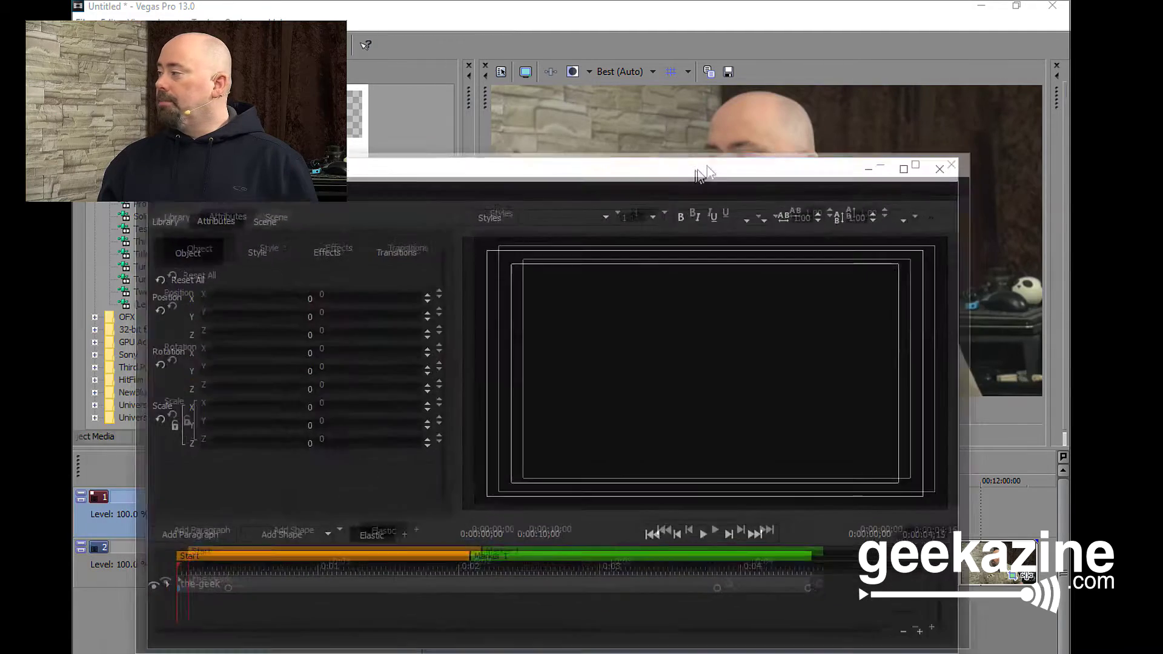
Examine the opening animation of The-Geek title in the title designer up to frame 11, and return to the start
drag(731, 150, 740, 88)
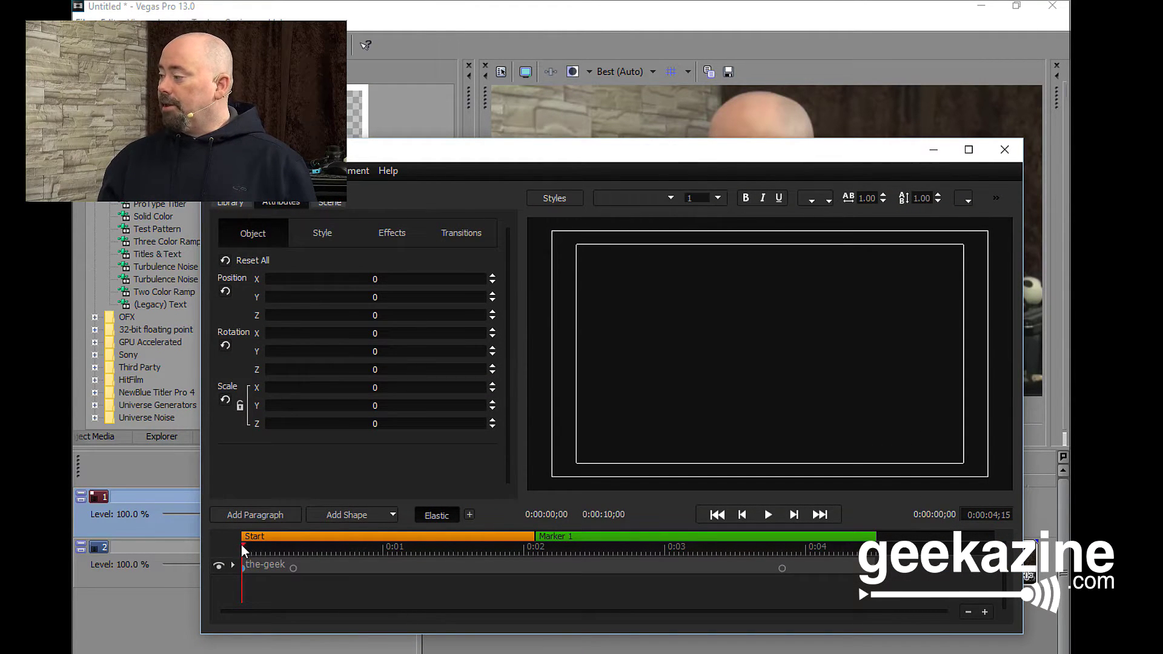
drag(242, 543, 295, 586)
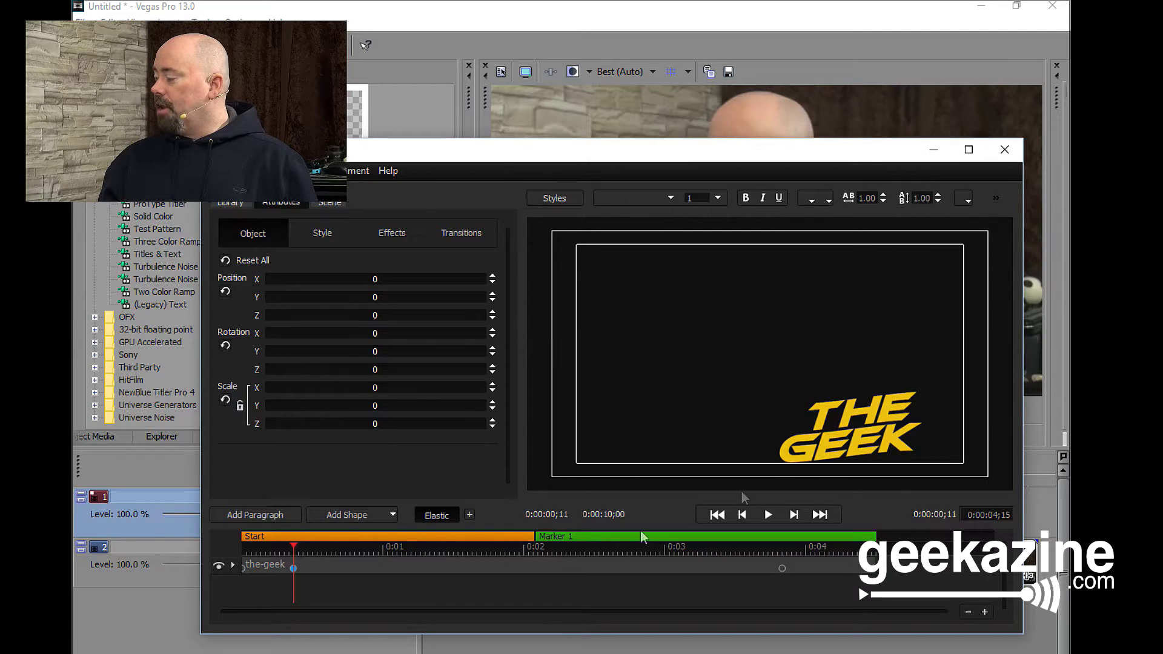
drag(295, 552, 244, 548)
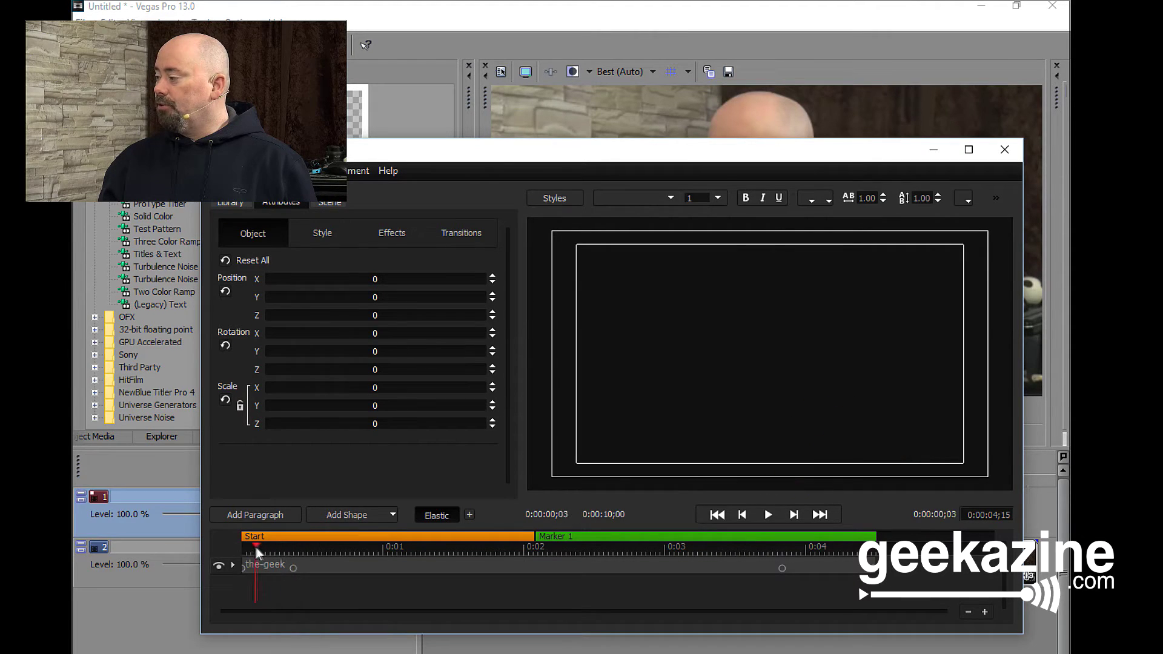
Add a rectangle shape, move its layer above the-geek, and place it at about X 78.8, Y -38.2 in the title frame
click(391, 516)
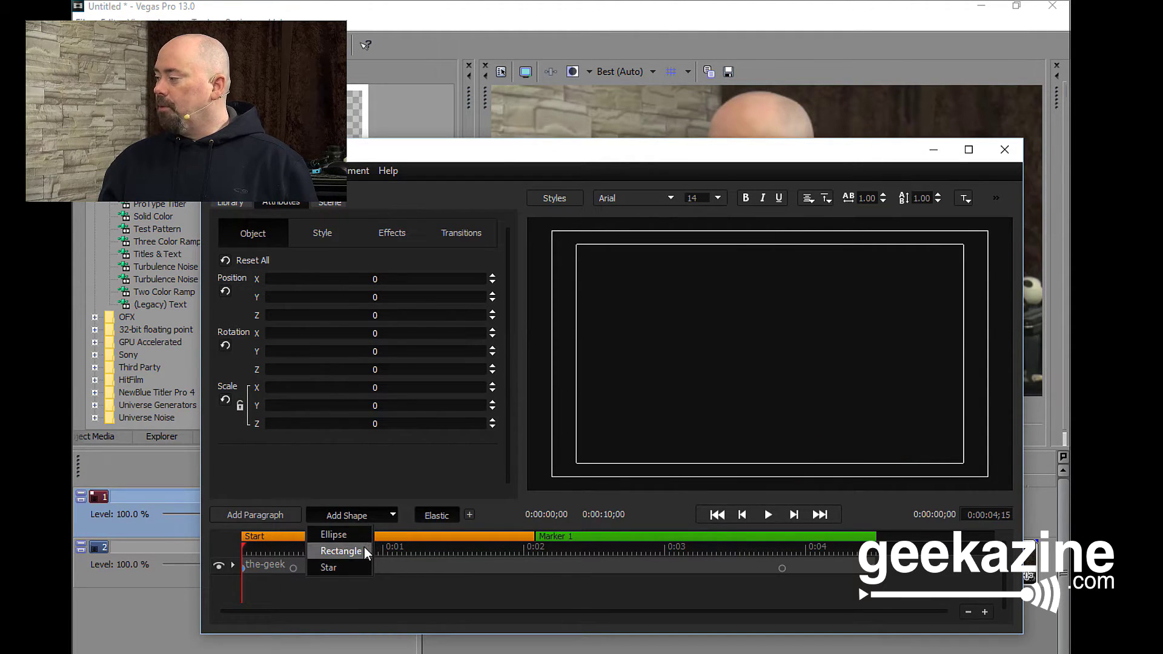
click(365, 550)
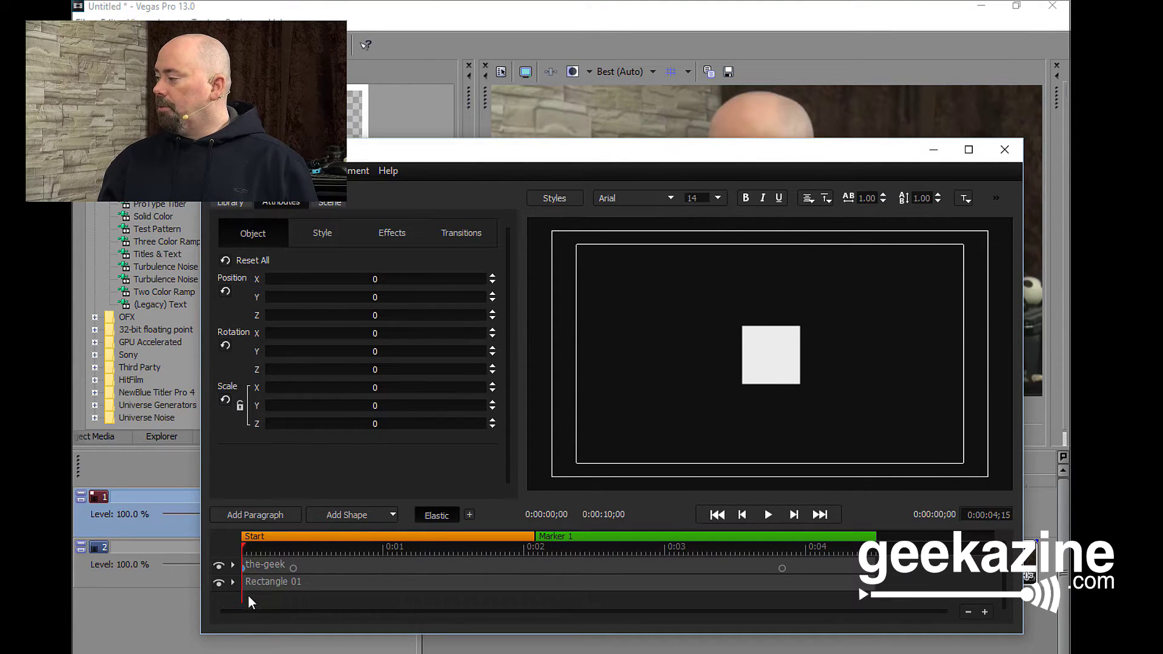
drag(299, 583, 308, 562)
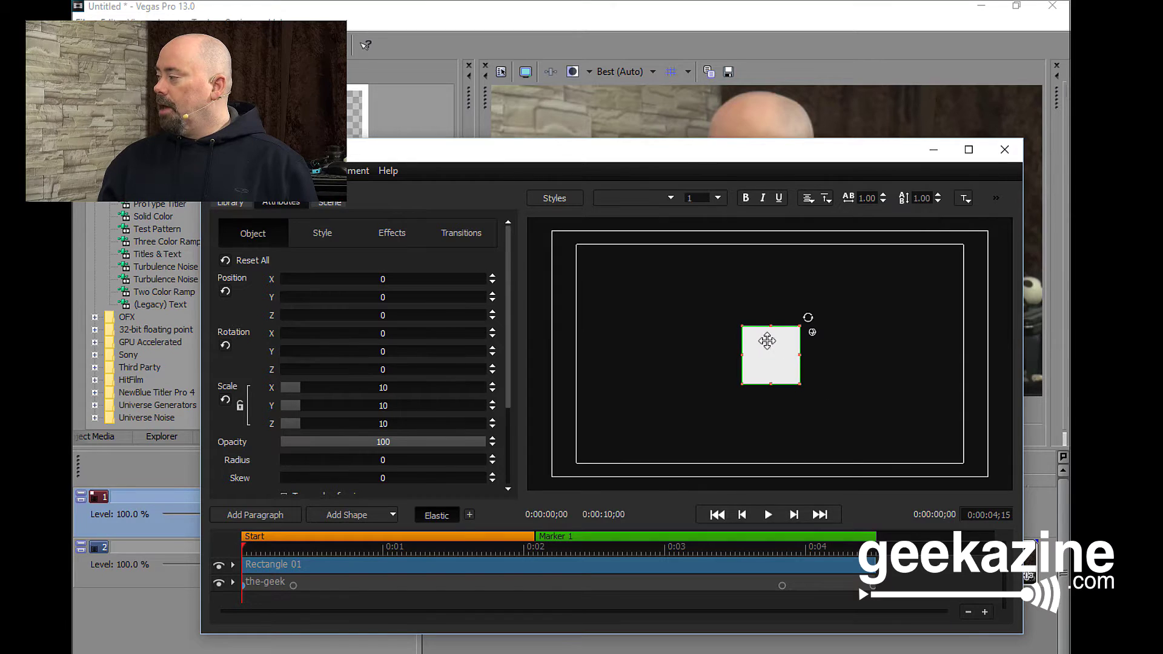
drag(767, 348, 926, 425)
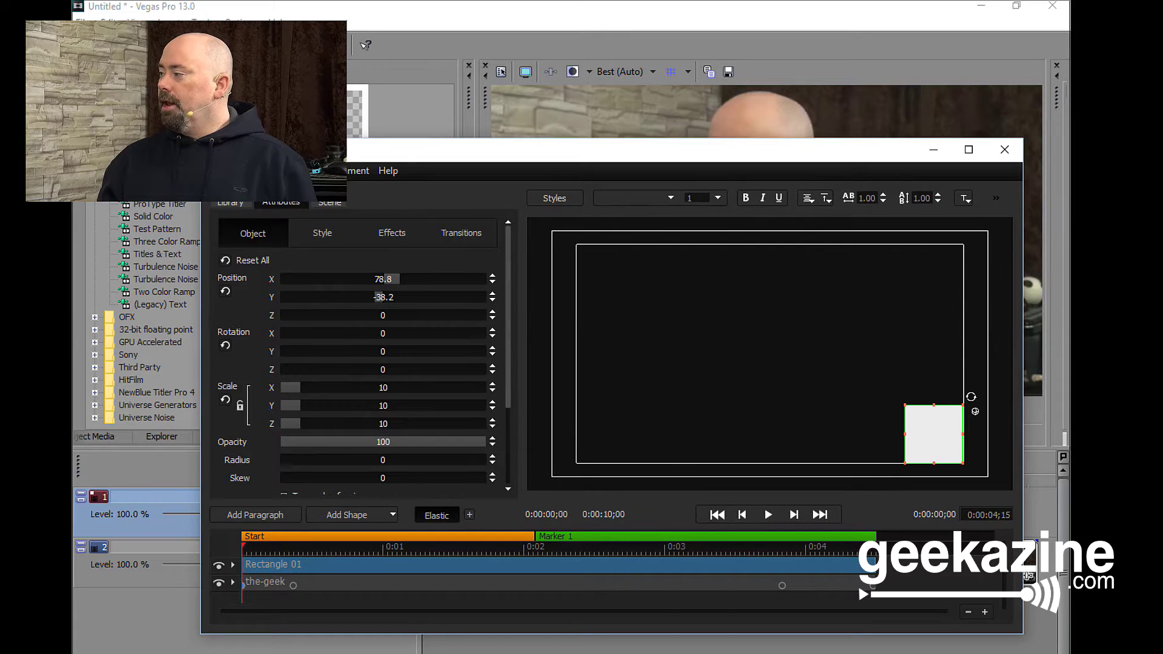
key(alt+f)
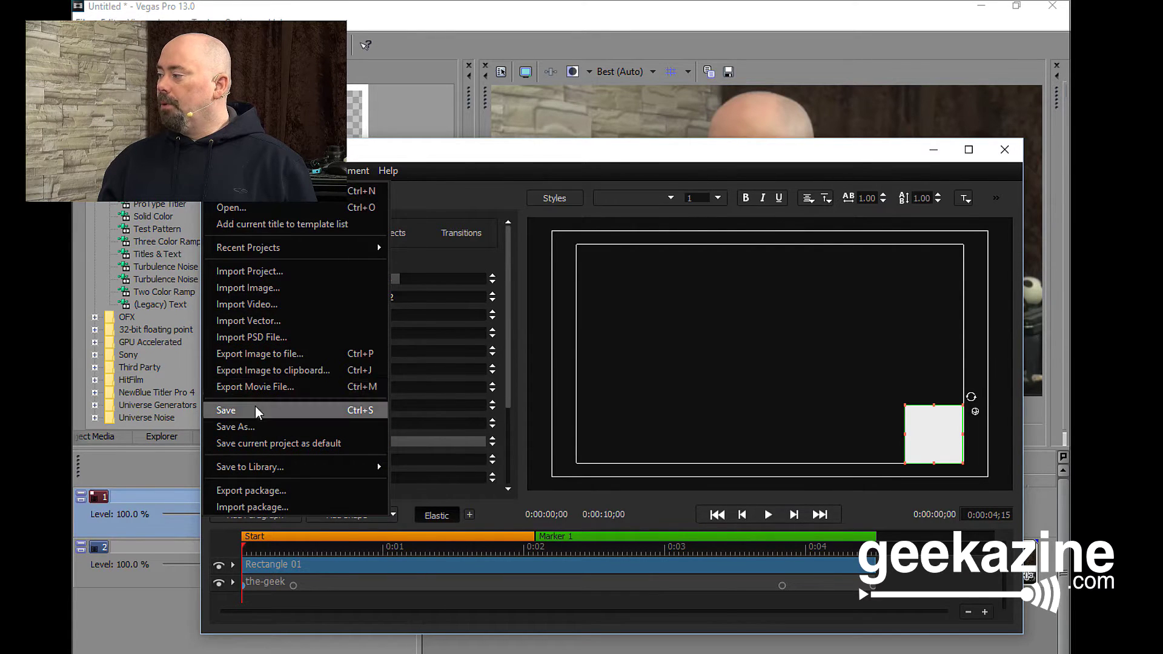
click(274, 339)
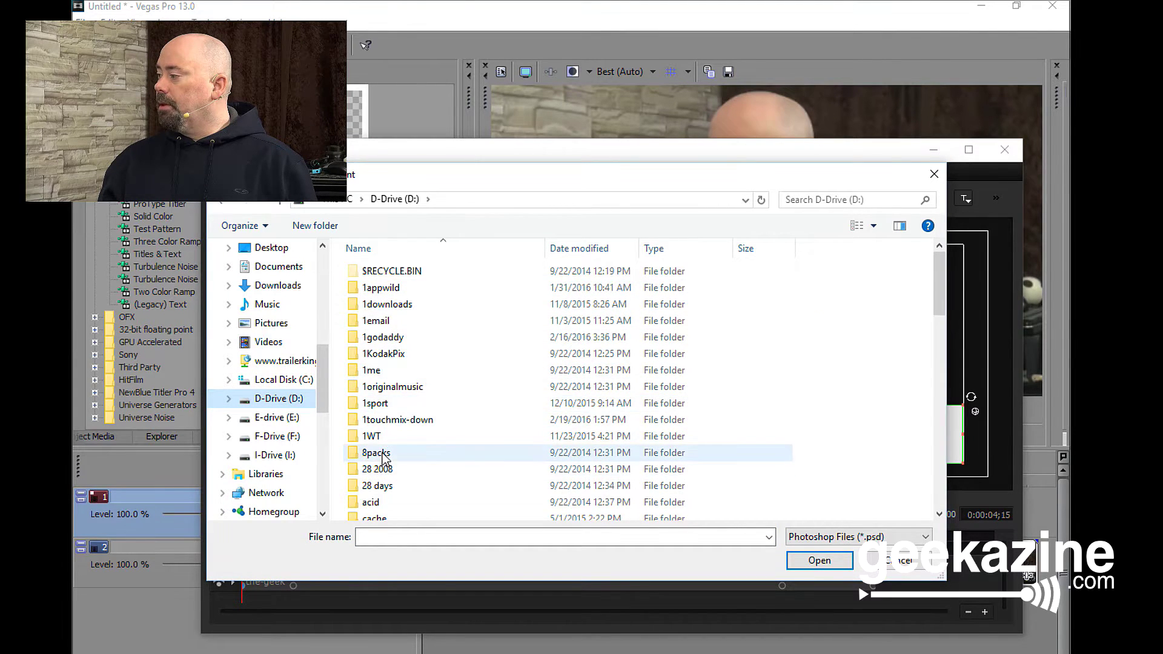
scroll(383, 459, down, 10)
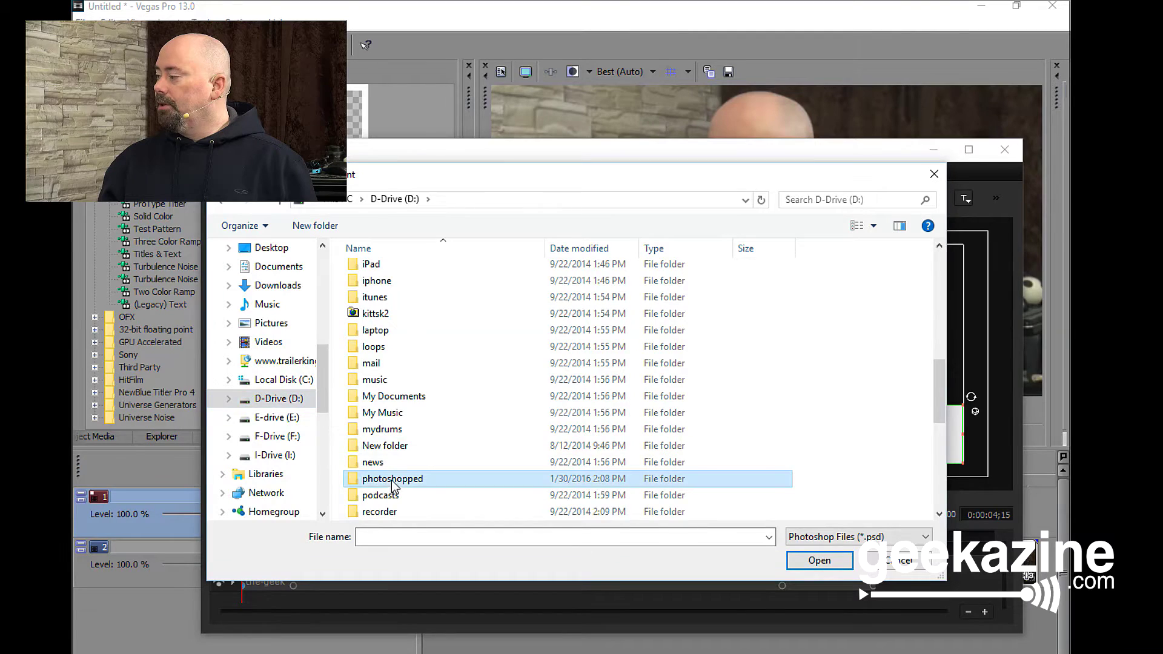
double_click(390, 479)
double_click(381, 470)
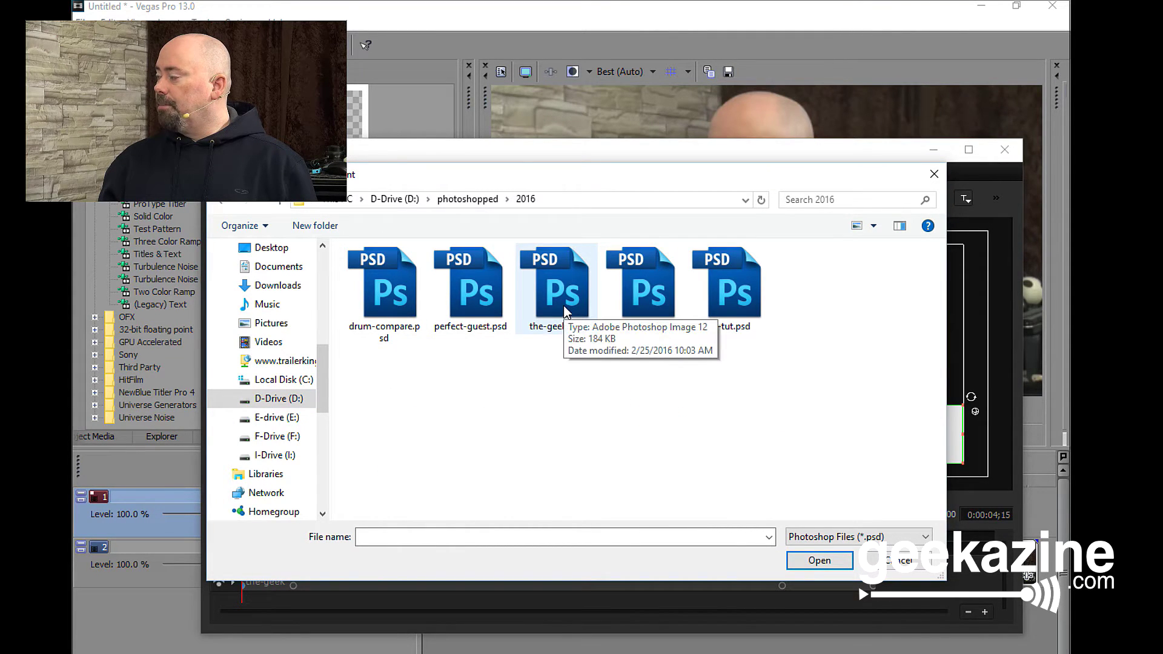
click(892, 565)
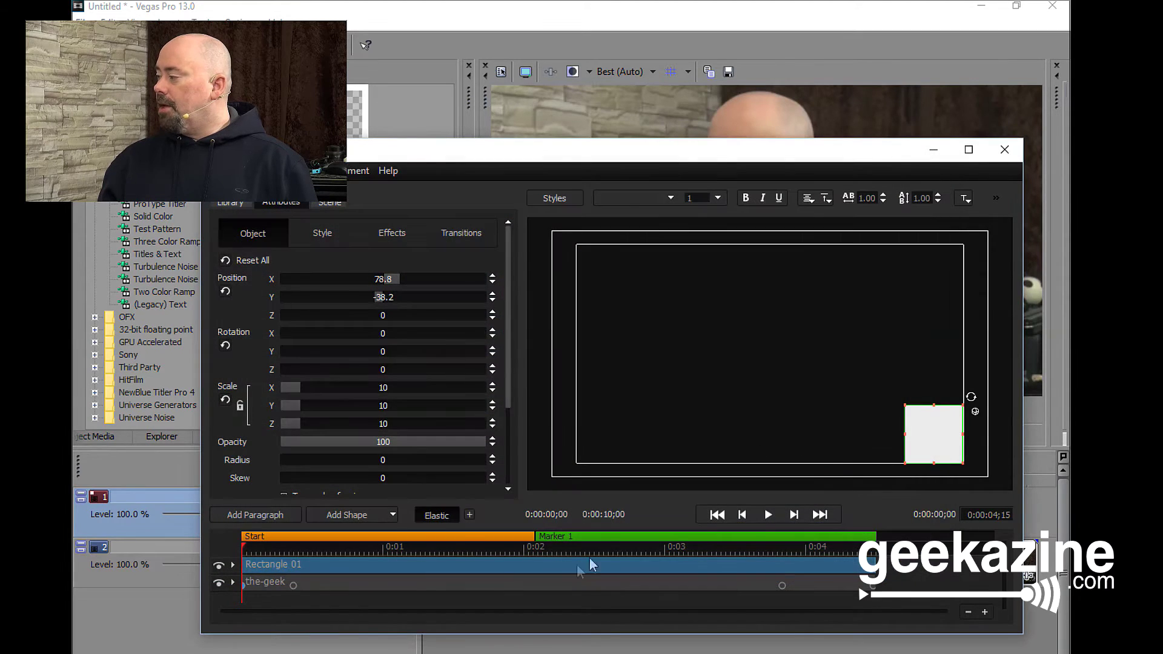
Move the playhead to frame 11 and place the-geek layer above the rectangle layer
drag(246, 546, 293, 546)
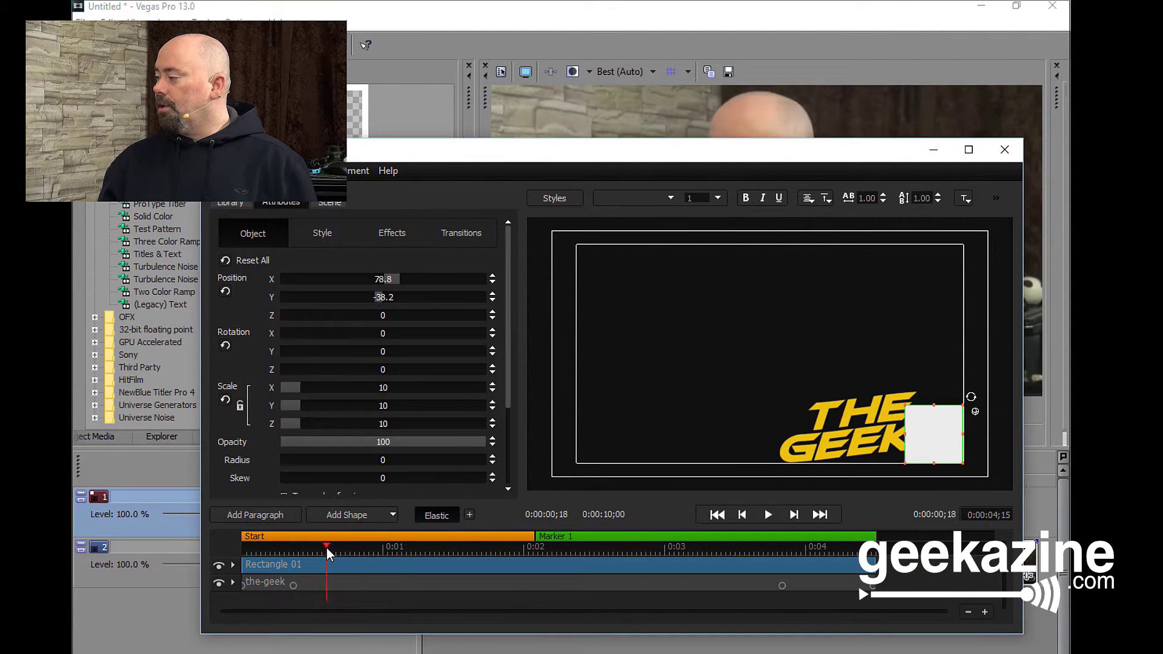
click(391, 581)
drag(393, 583, 393, 565)
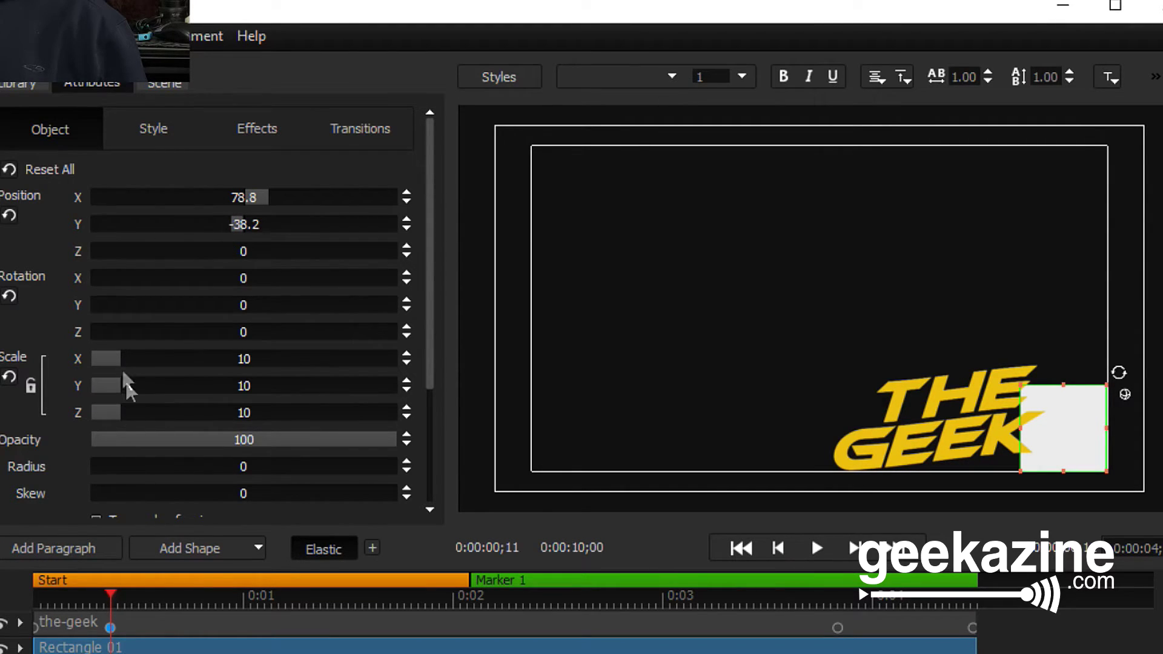
Lock the rectangle's X, Y and Z scale together, and try out a larger scale and a skew, undoing both
click(31, 386)
drag(121, 359, 161, 358)
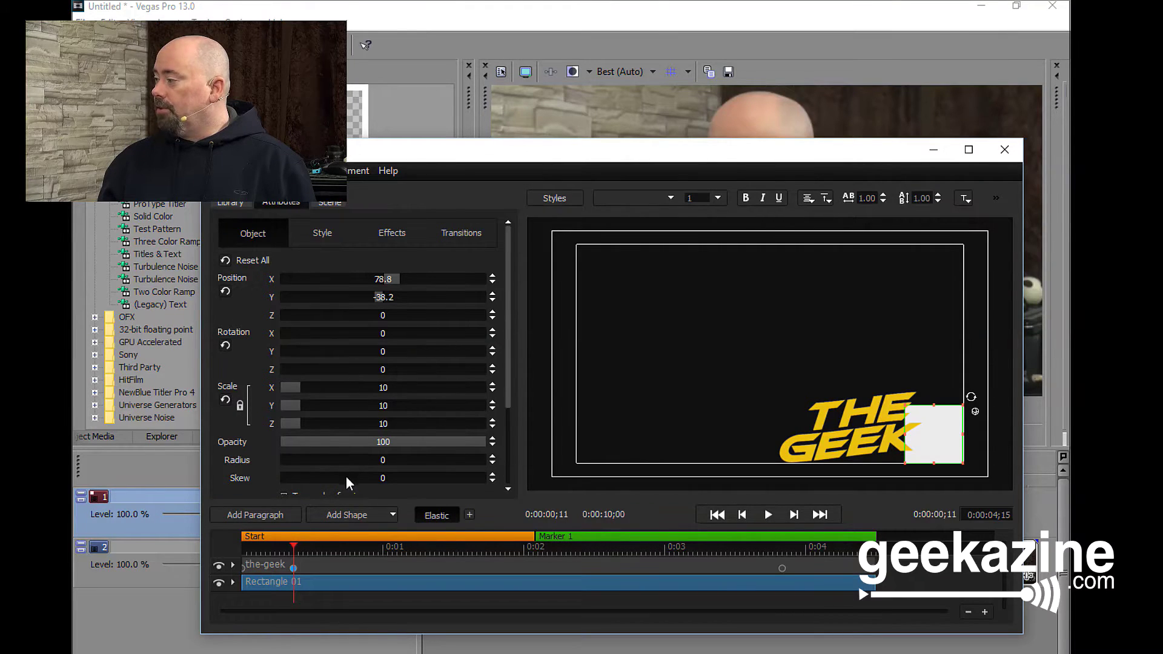
drag(351, 477, 517, 480)
key(ctrl+z)
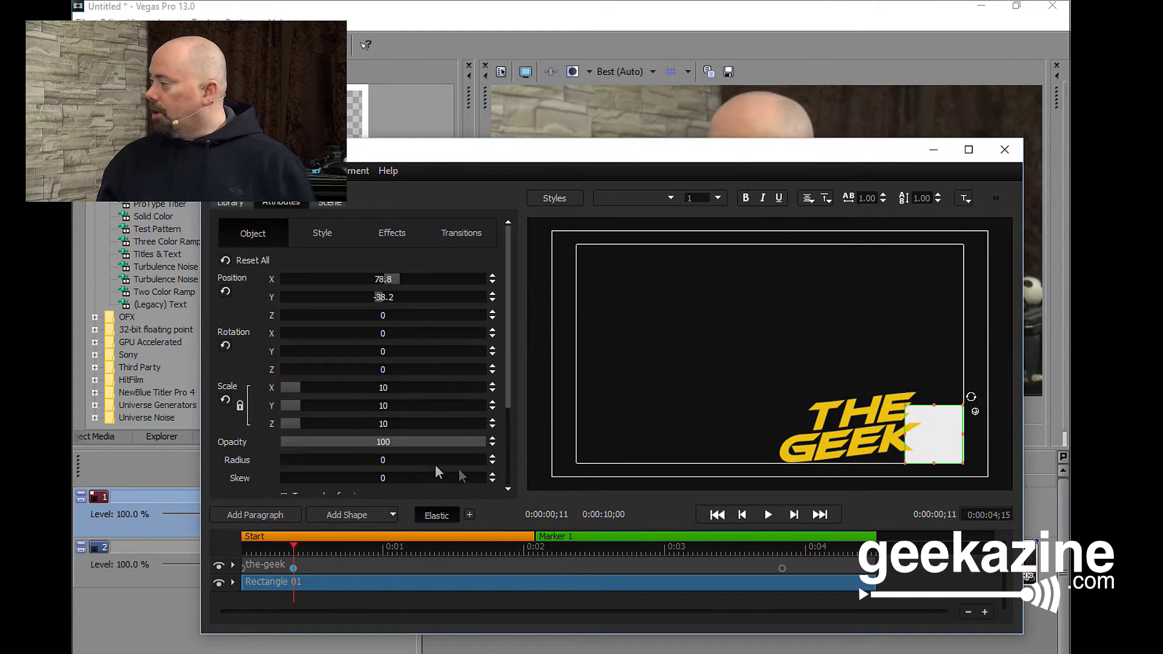
Fill the rectangle's 3D face with the image me1506.JPG instead of a solid color
scroll(510, 424, down, 3)
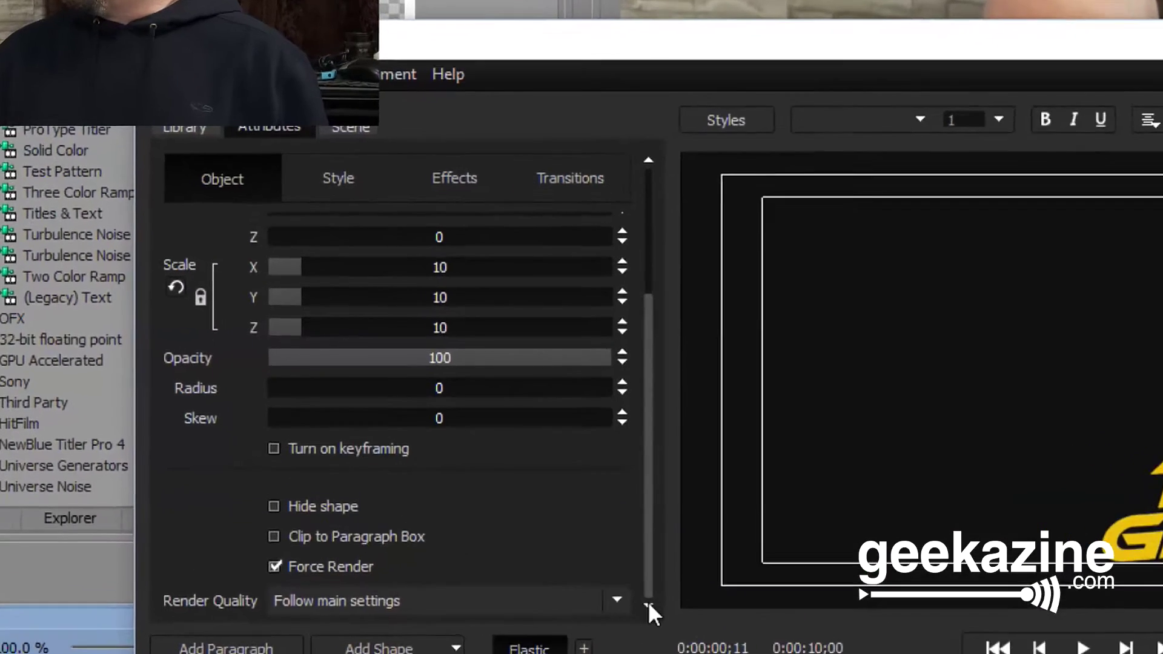
scroll(514, 364, up, 3)
click(325, 120)
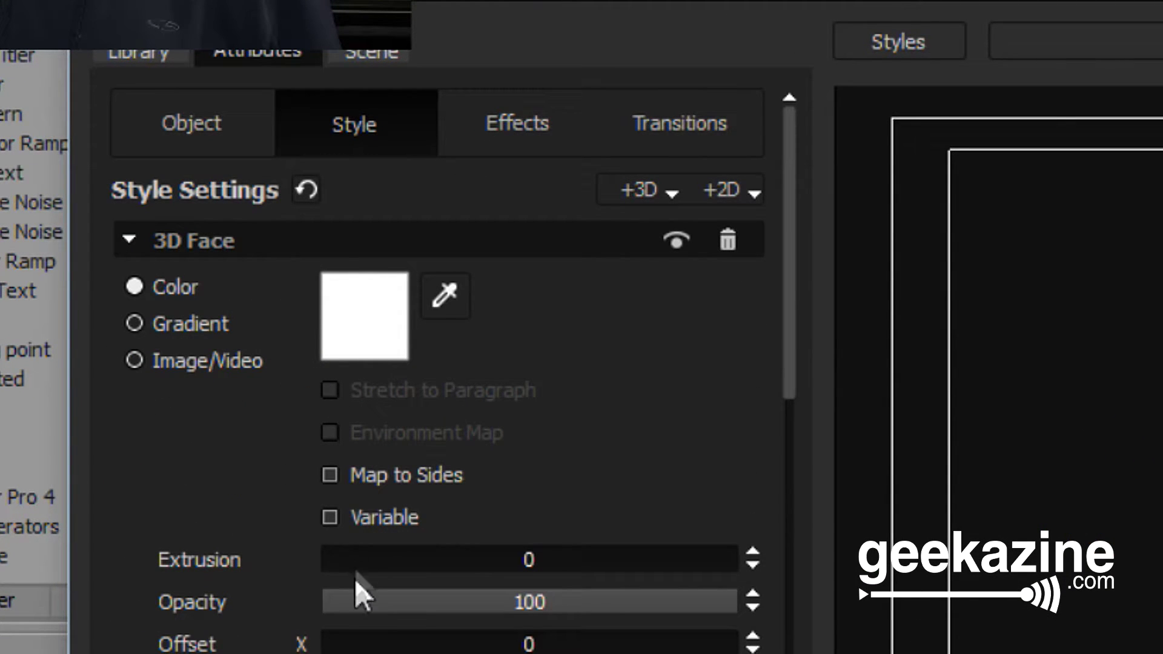
click(134, 360)
click(365, 328)
double_click(155, 90)
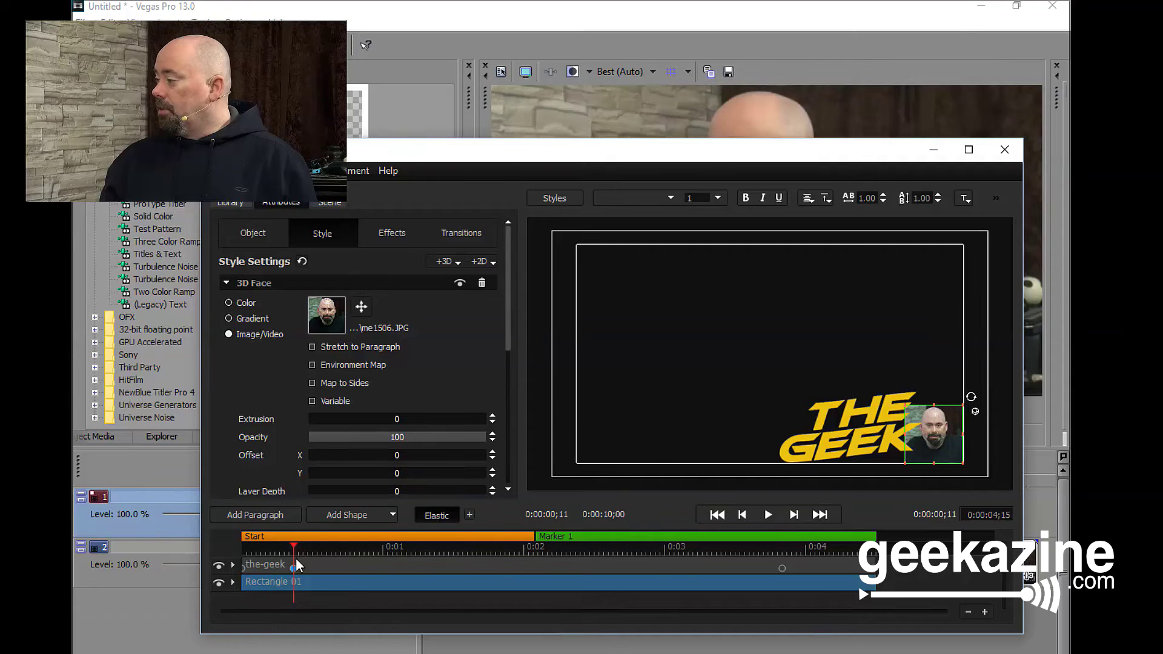
Move the playhead to frame 12 and turn on keyframing for the image rectangle
click(286, 542)
drag(287, 545, 301, 572)
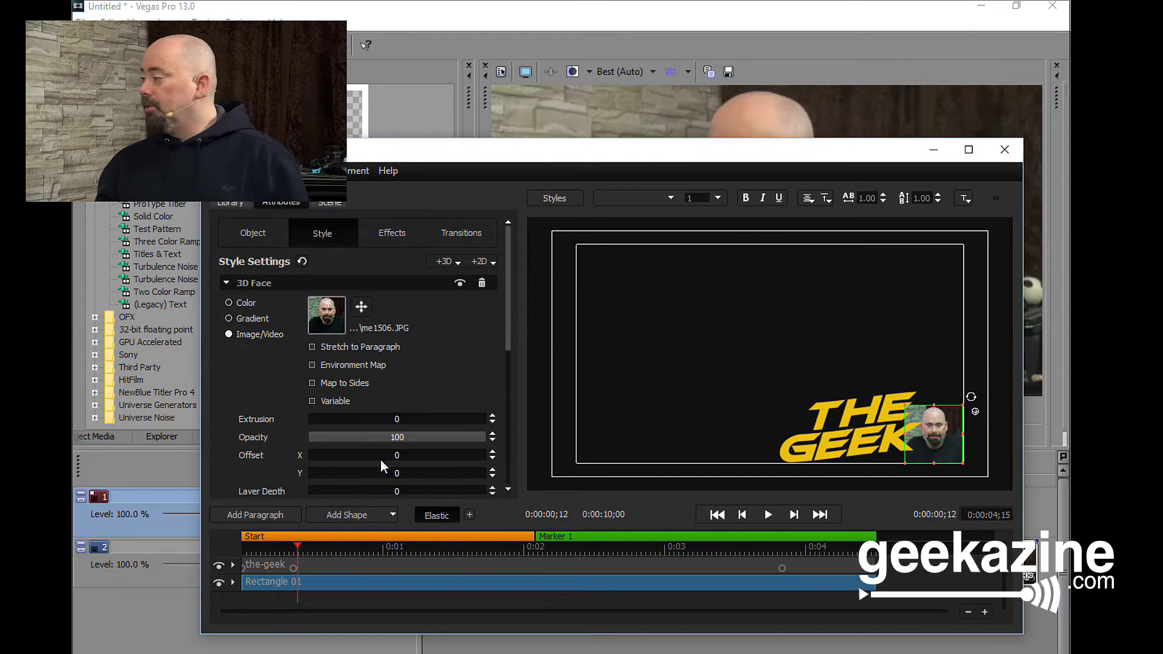
click(258, 232)
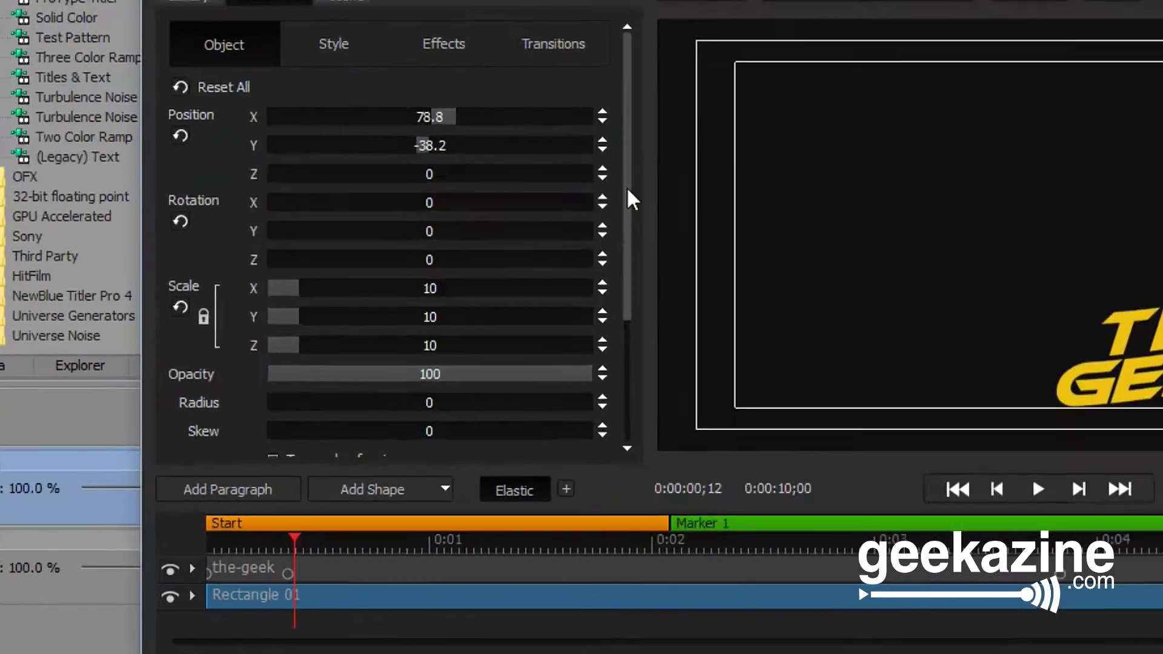
scroll(500, 377, down, 5)
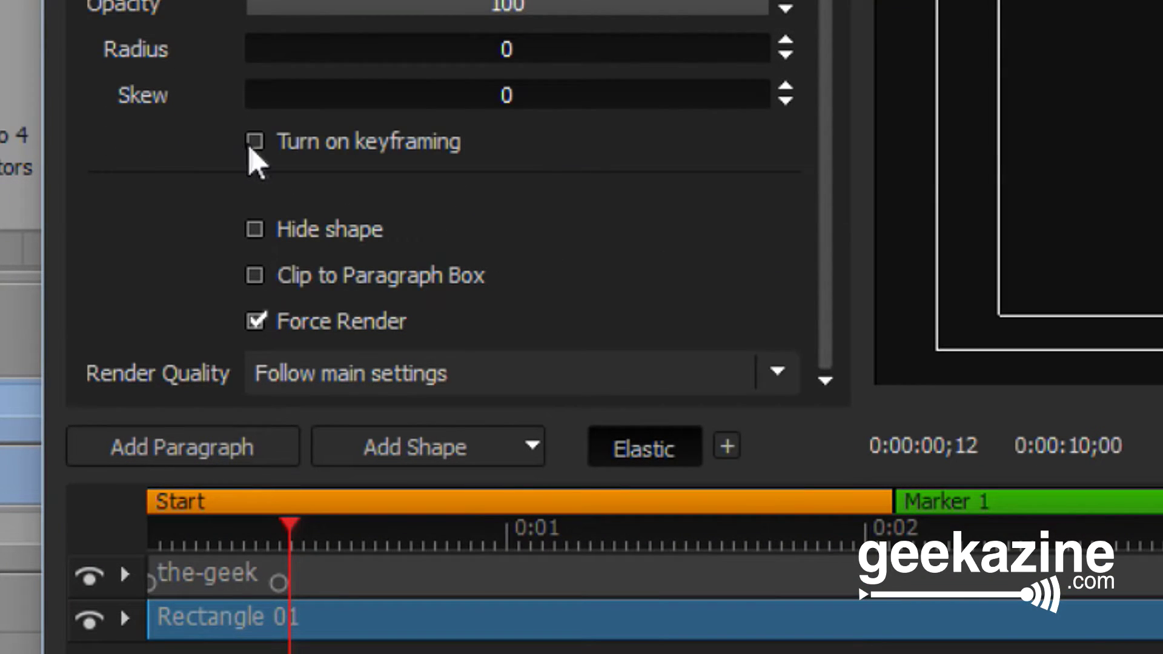
click(254, 143)
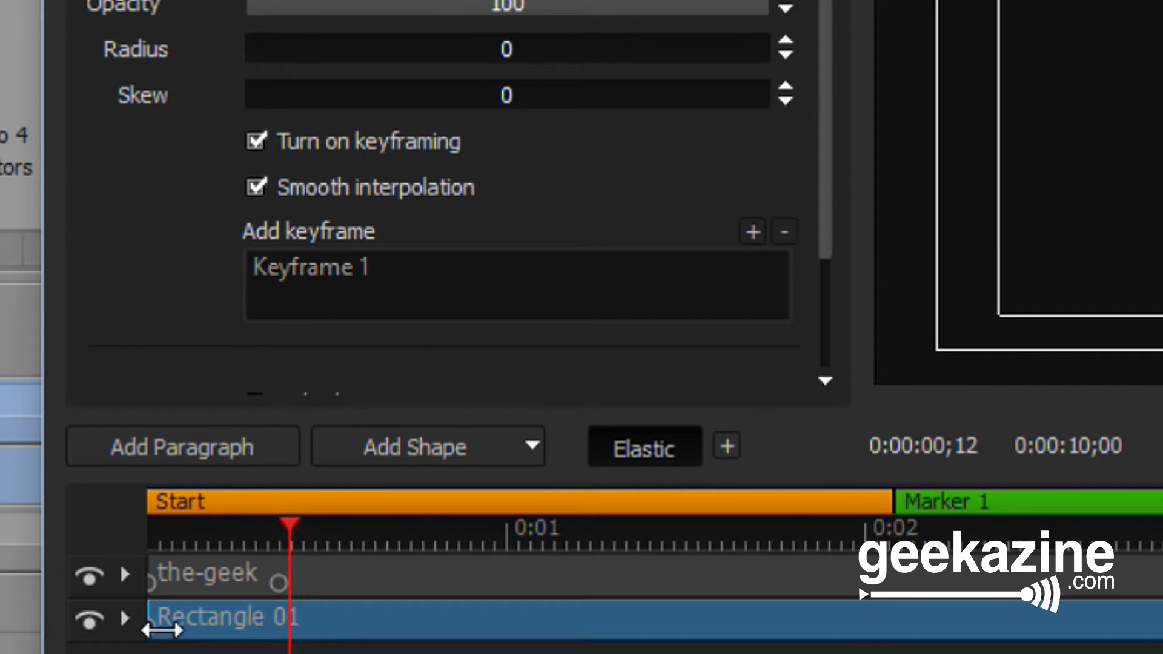
Shift the rectangle's first keyframe to frame 12, then move the rectangle off the frame's right edge at frame 0
click(162, 630)
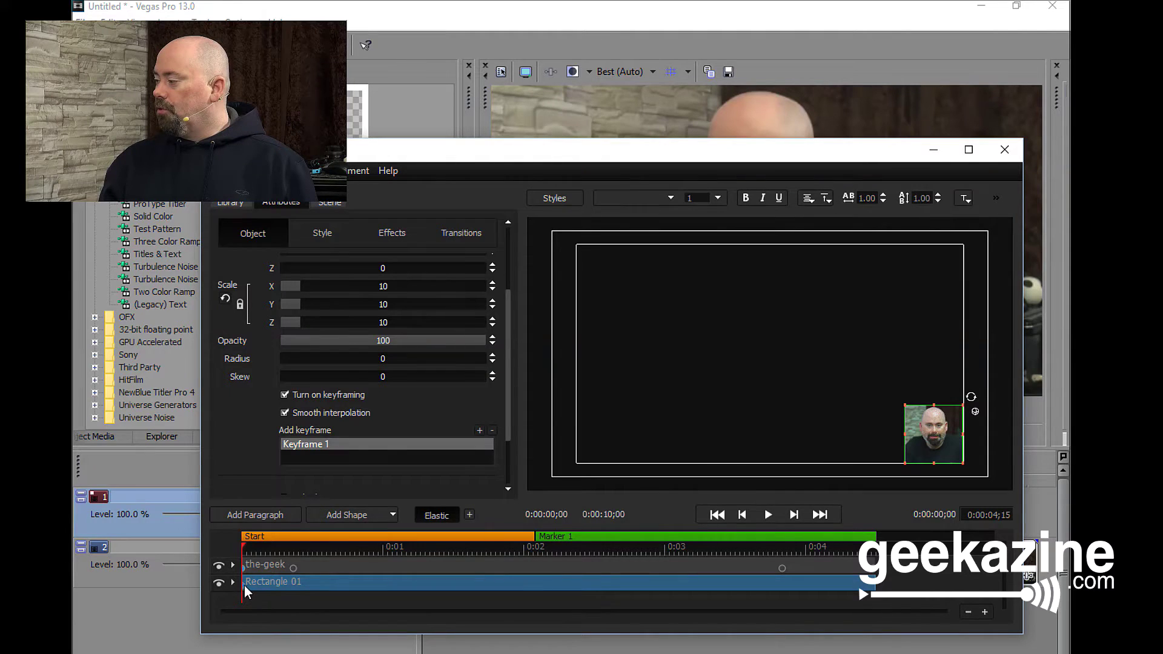
drag(243, 584, 257, 587)
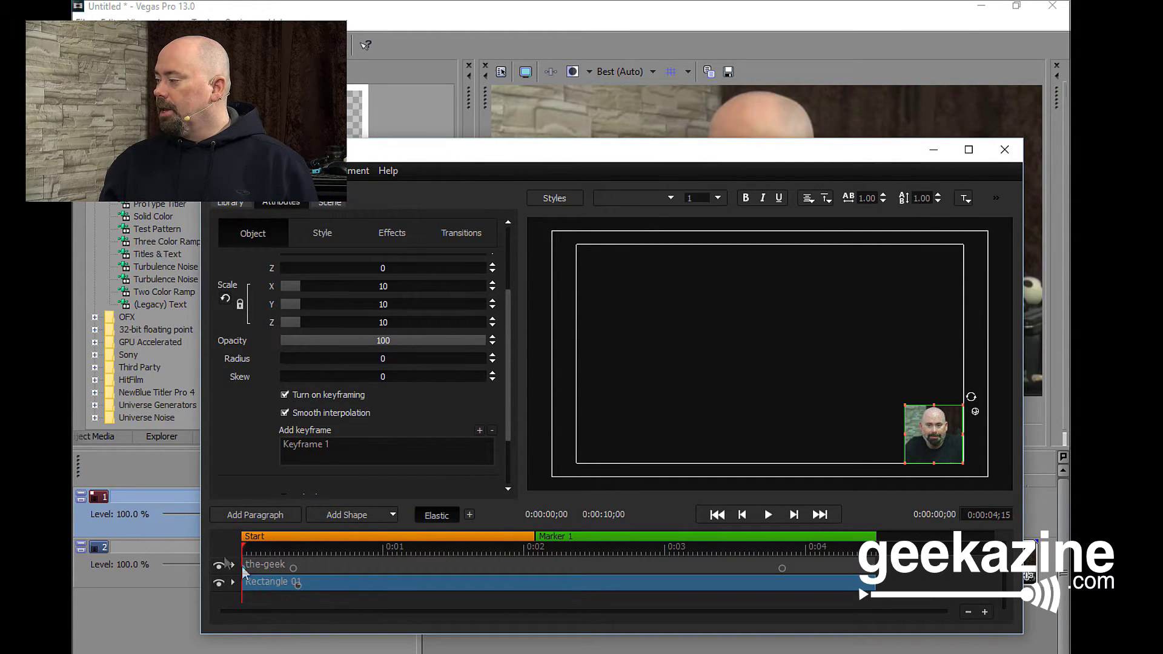
mouse_move(242, 544)
mouse_down()
mouse_move(368, 543)
mouse_move(238, 548)
mouse_up()
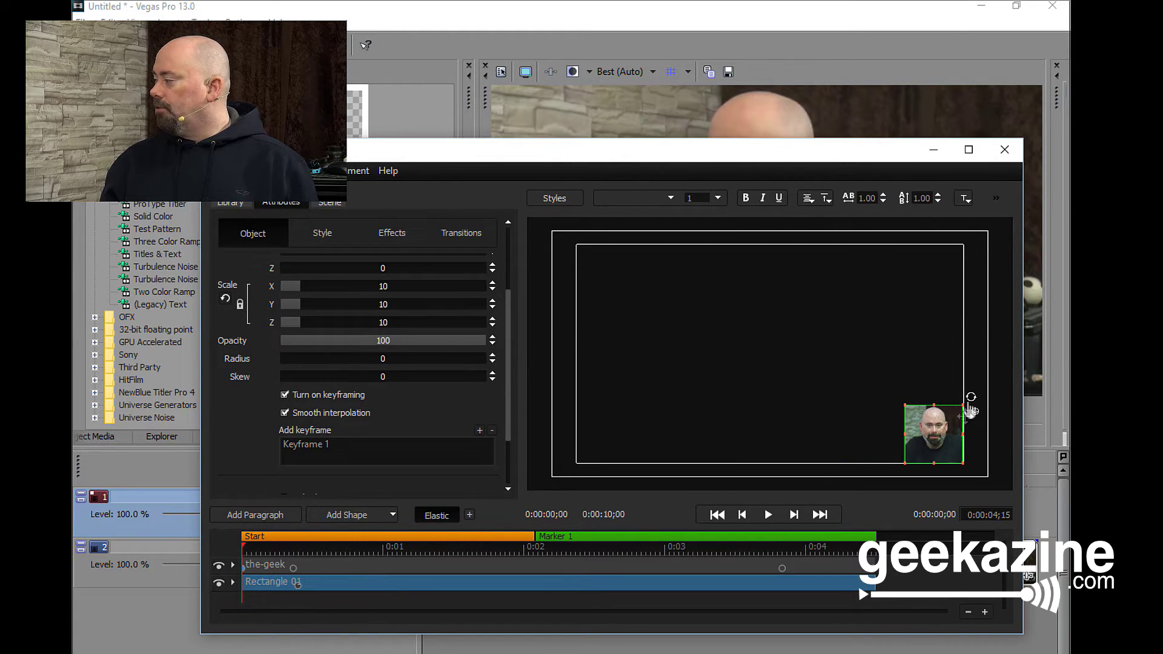
drag(929, 438, 1037, 438)
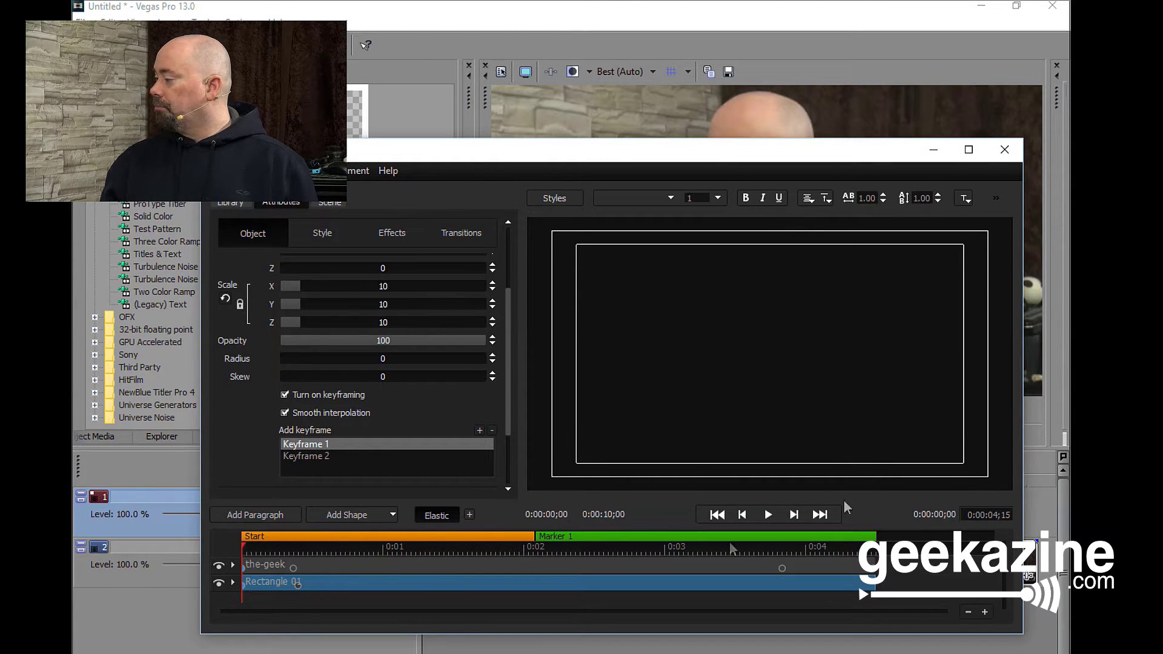
Move the playhead to 0:00:03;23 and add a keyframe holding the rectangle's position there
drag(243, 544, 314, 594)
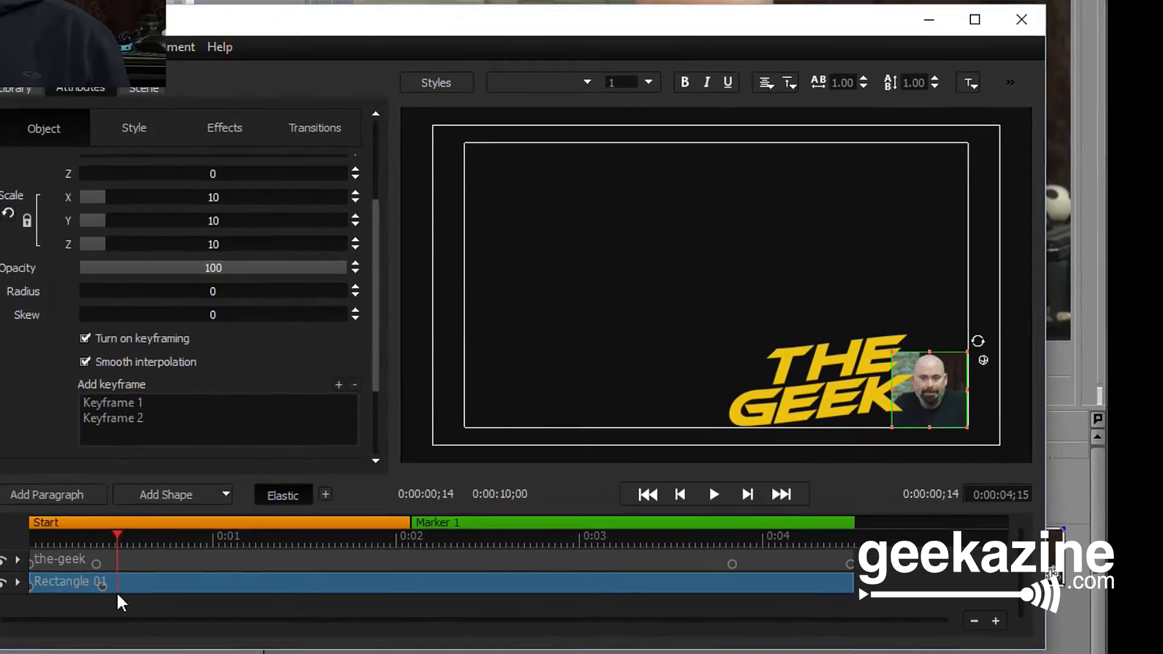
drag(319, 589, 566, 600)
drag(363, 612, 634, 619)
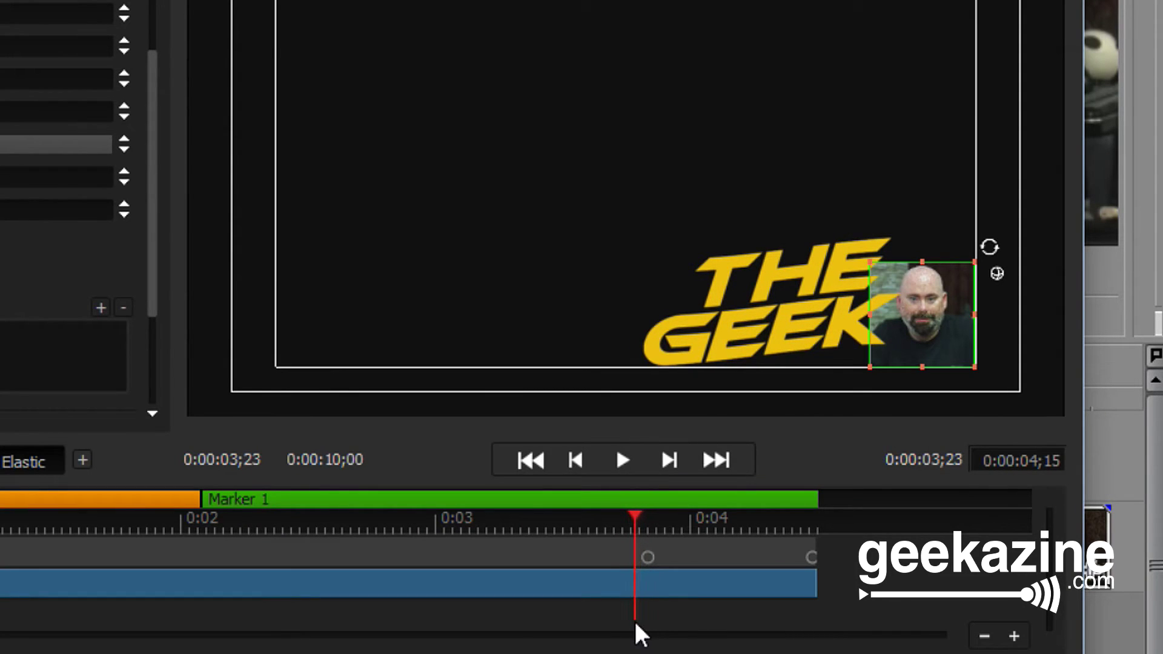
click(101, 308)
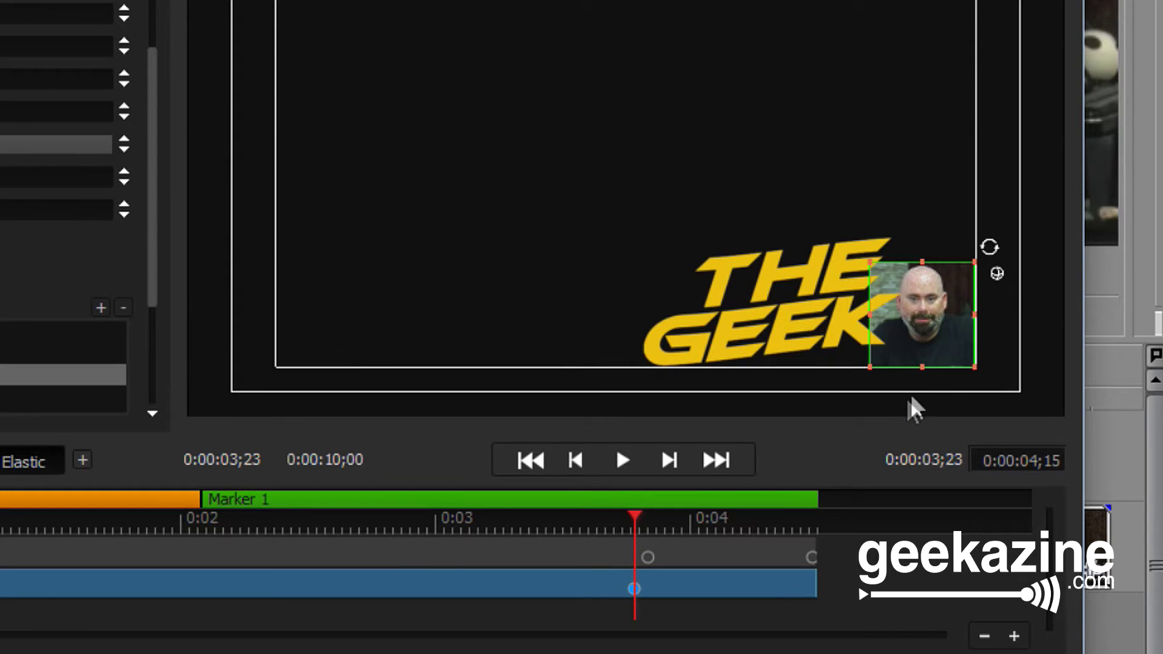
Move the rectangle off the frame's right edge just after the 4-second mark, and scrub through the title to check the animation
drag(636, 519, 737, 520)
drag(954, 309, 1129, 311)
drag(605, 544, 338, 550)
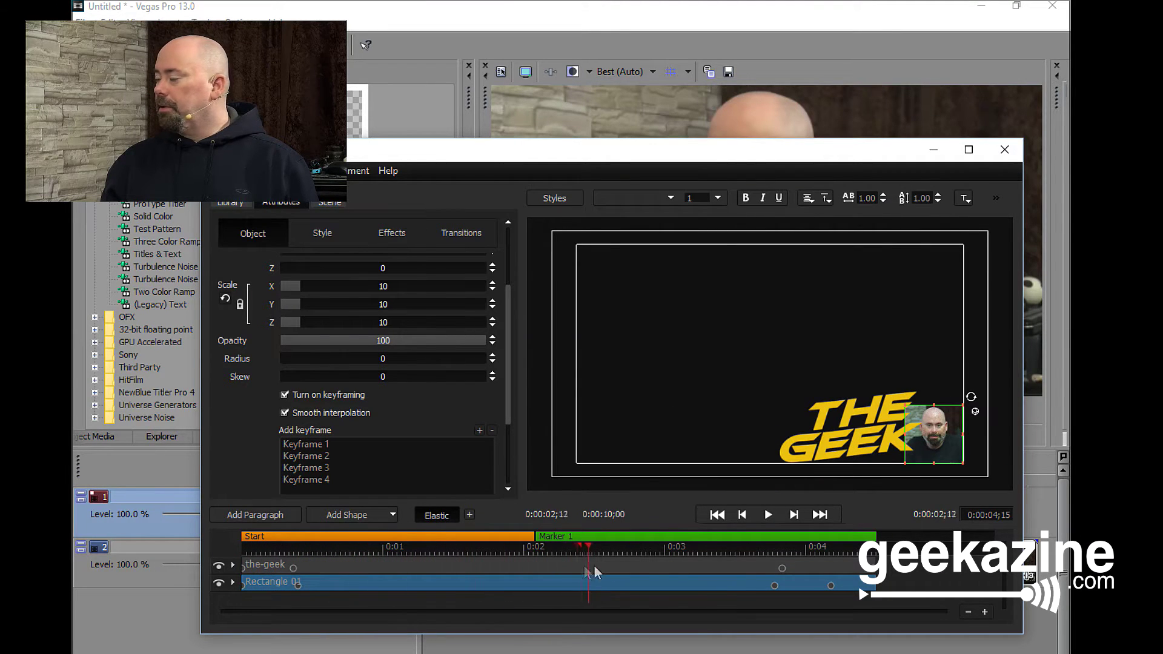
drag(748, 578, 885, 597)
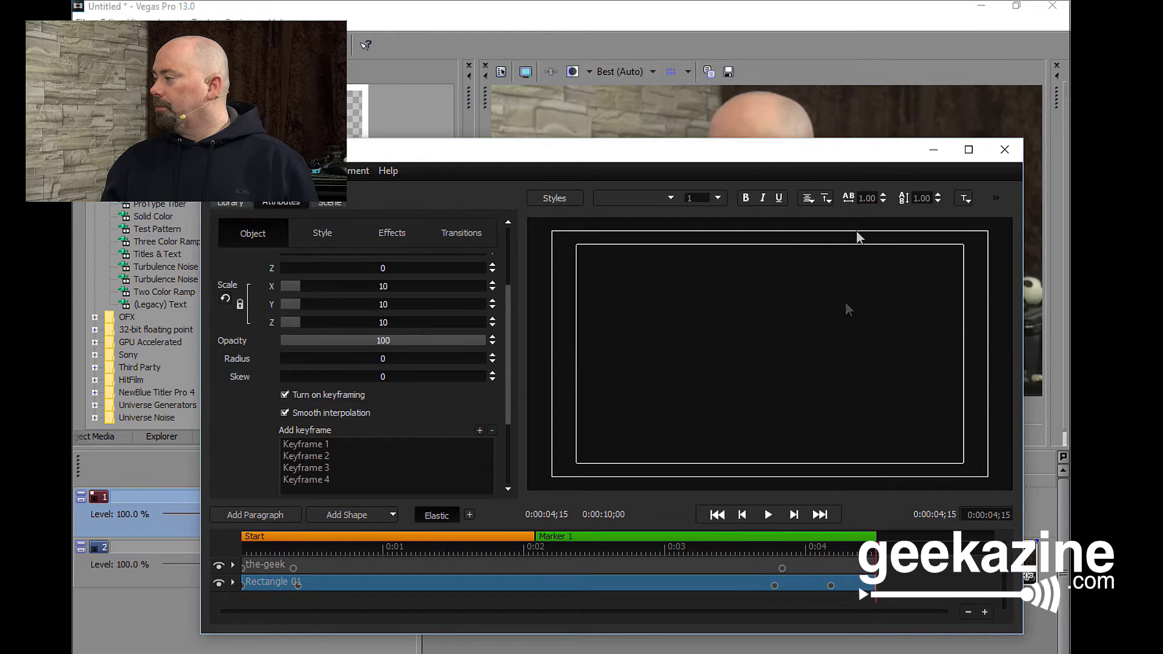
Close the title editor, apply the changes to the template, and play the title on the Vegas Pro timeline
click(1016, 151)
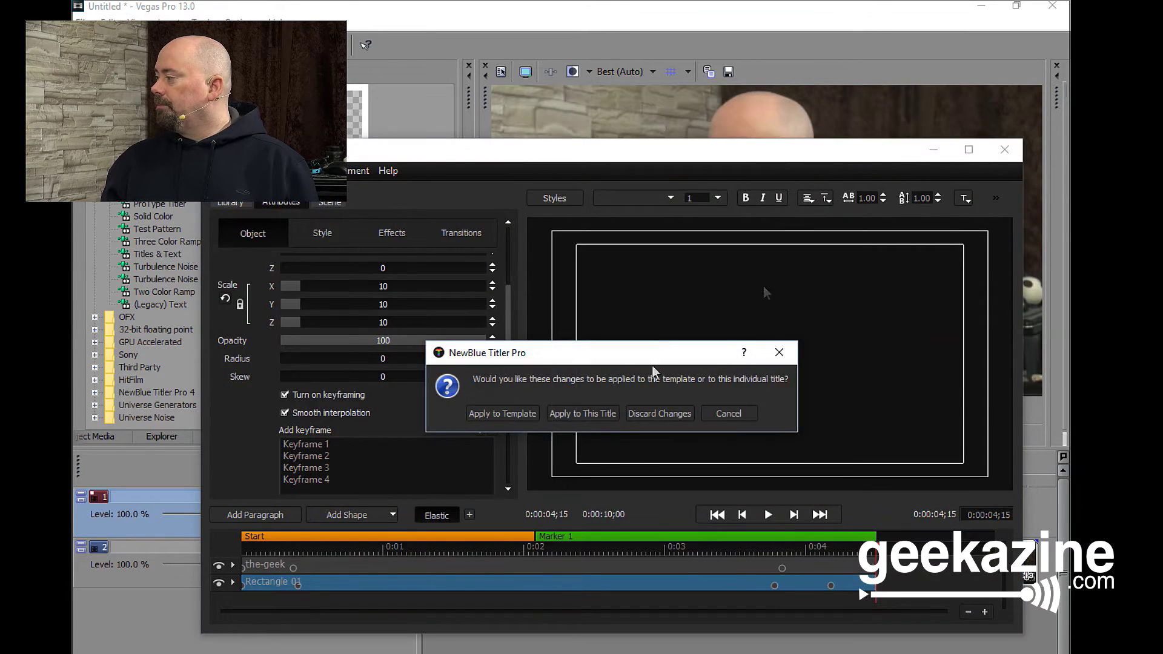
click(518, 419)
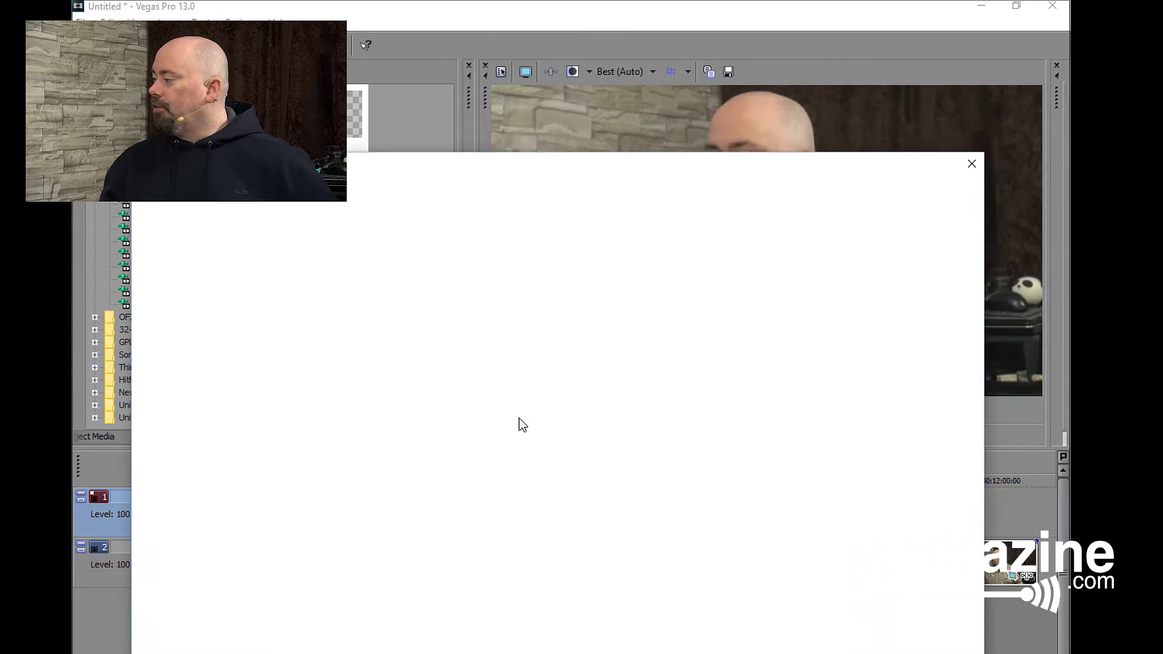
key(space)
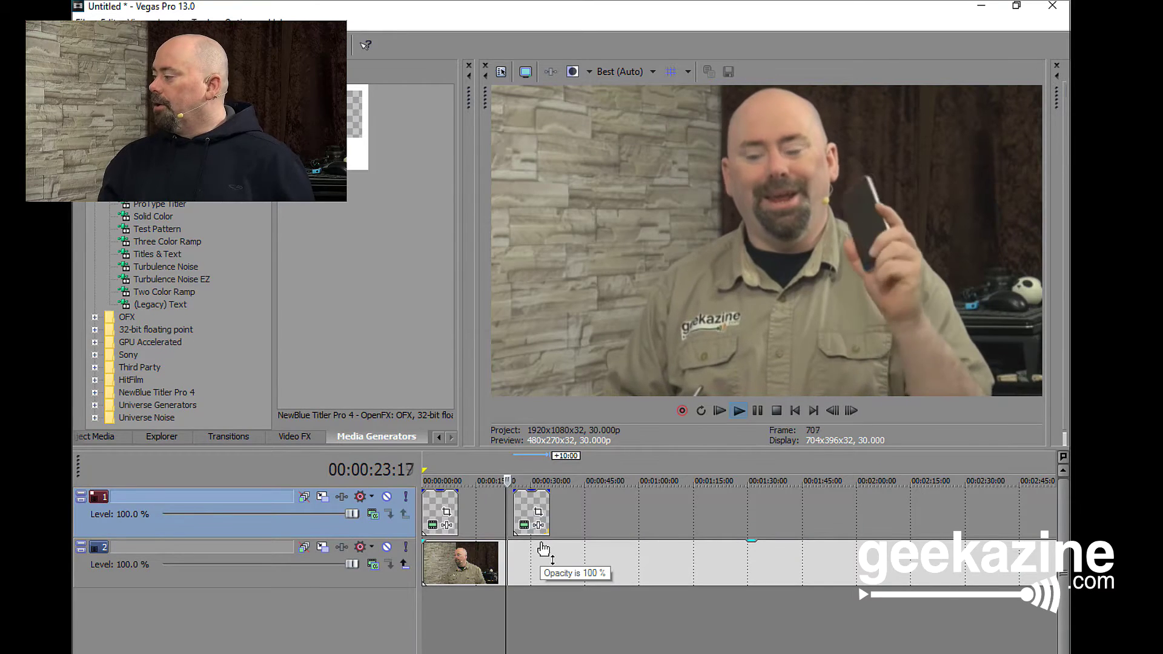
scroll(528, 557, up, 2)
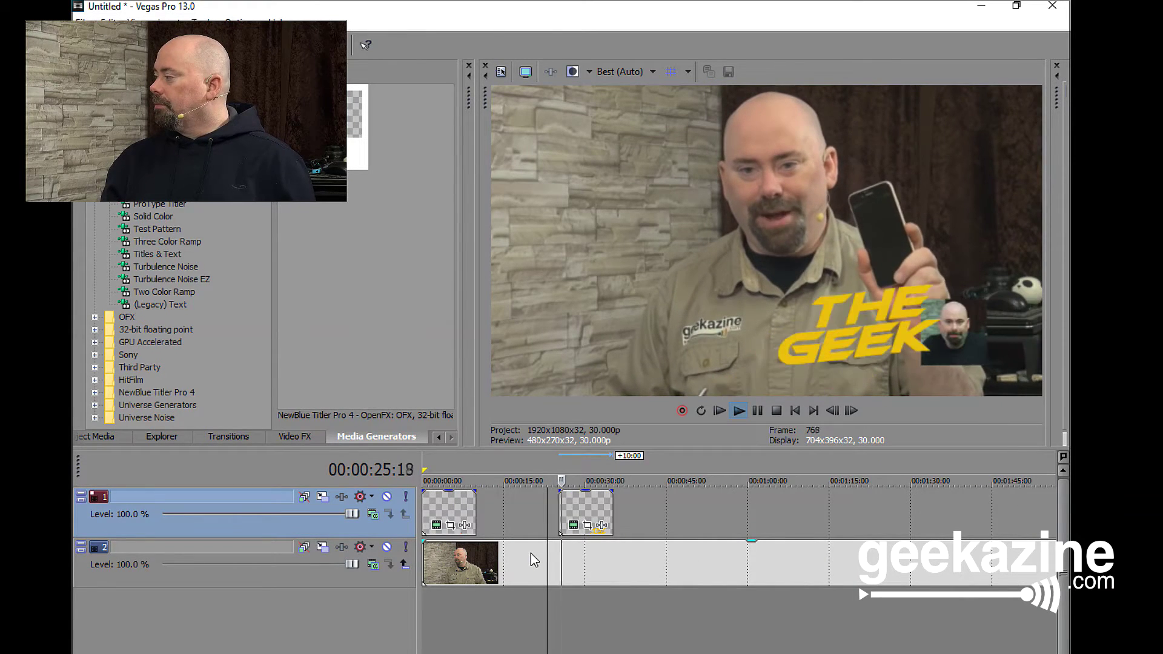
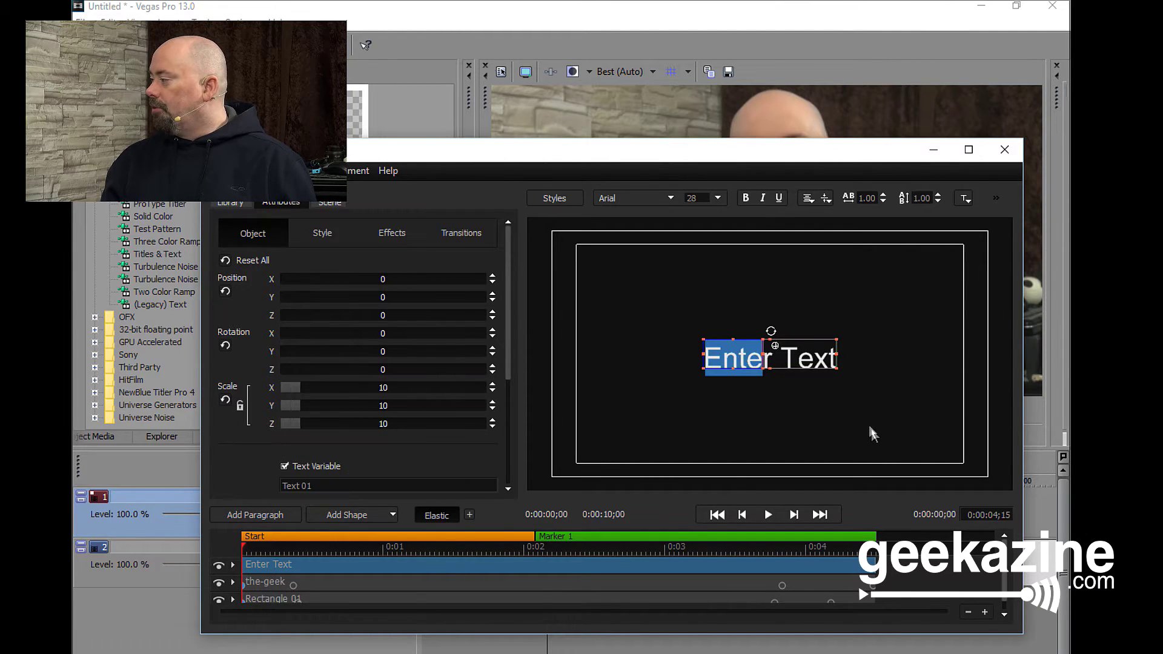
Place the Enter Text paragraph in the frame's lower-right corner and set its selected letters to Anita Semi-square, size 14
drag(799, 338, 943, 435)
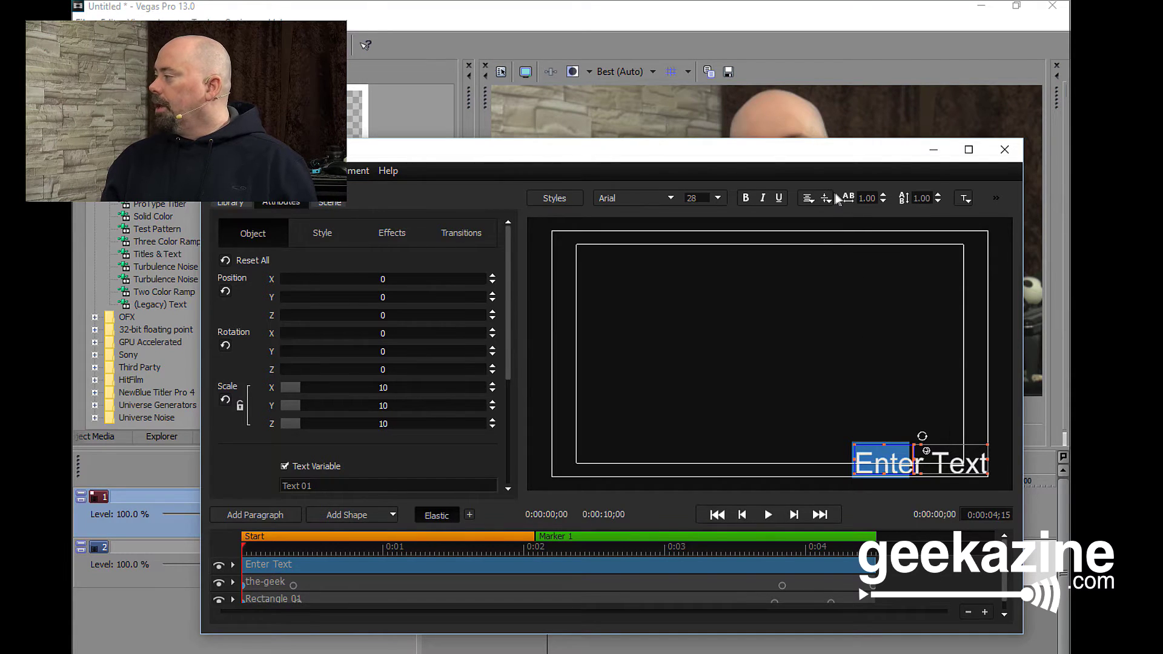
click(671, 199)
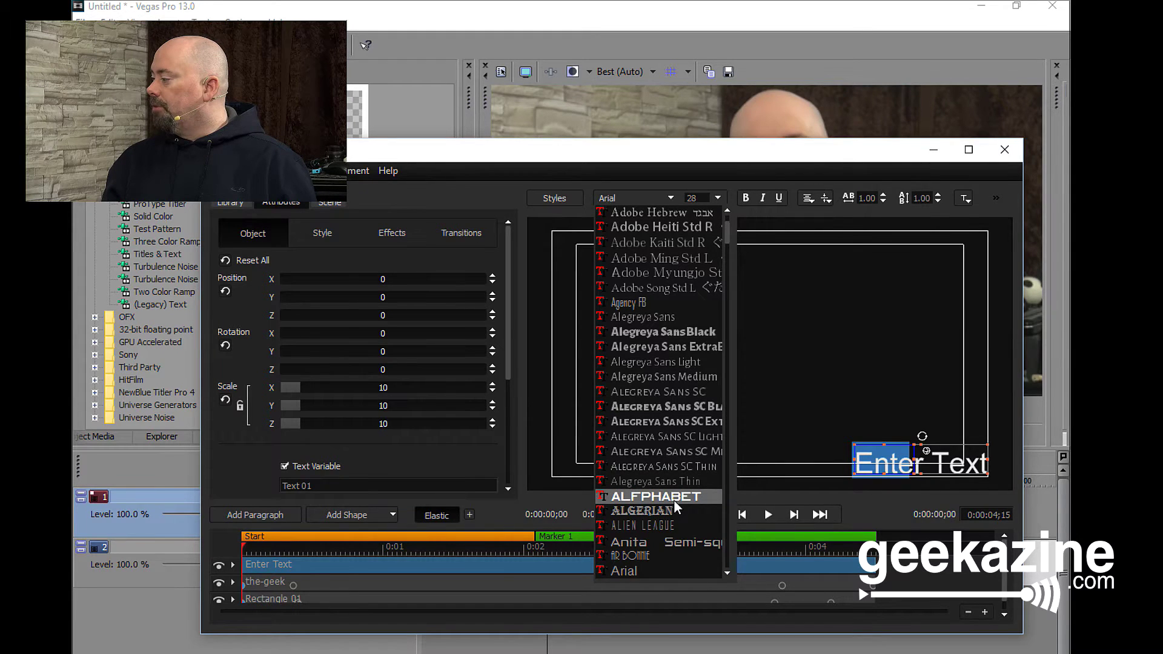
click(679, 542)
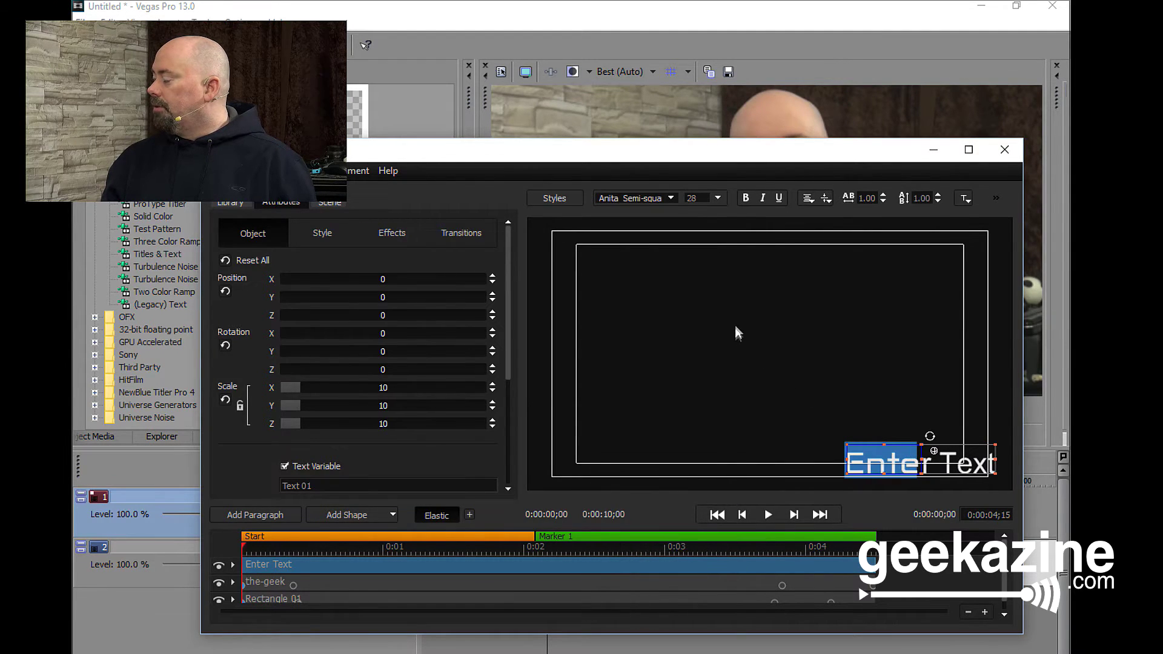
click(717, 198)
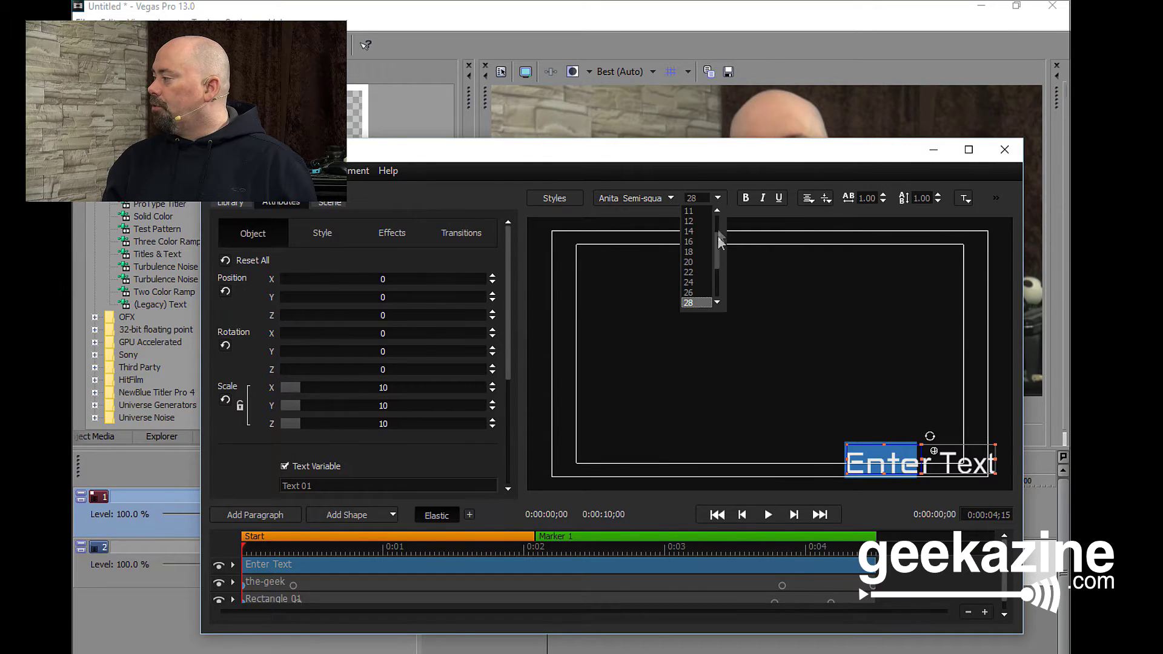
click(703, 232)
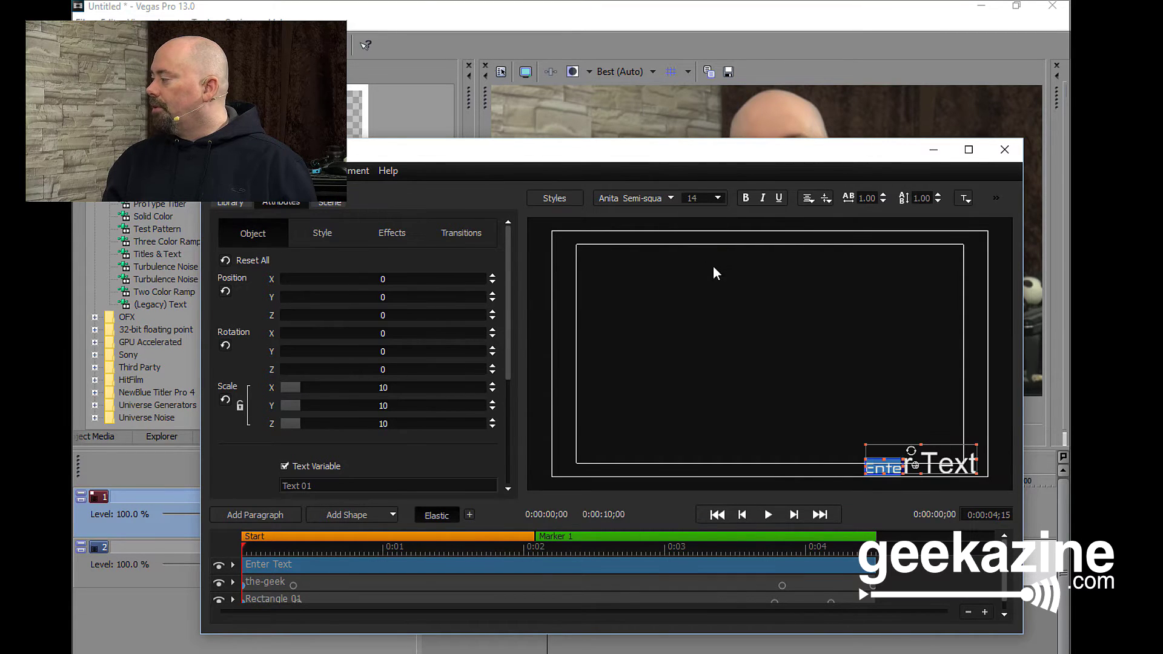
Set the whole Enter Text paragraph to size 14 and move it against the right edge, below the image's position
click(937, 469)
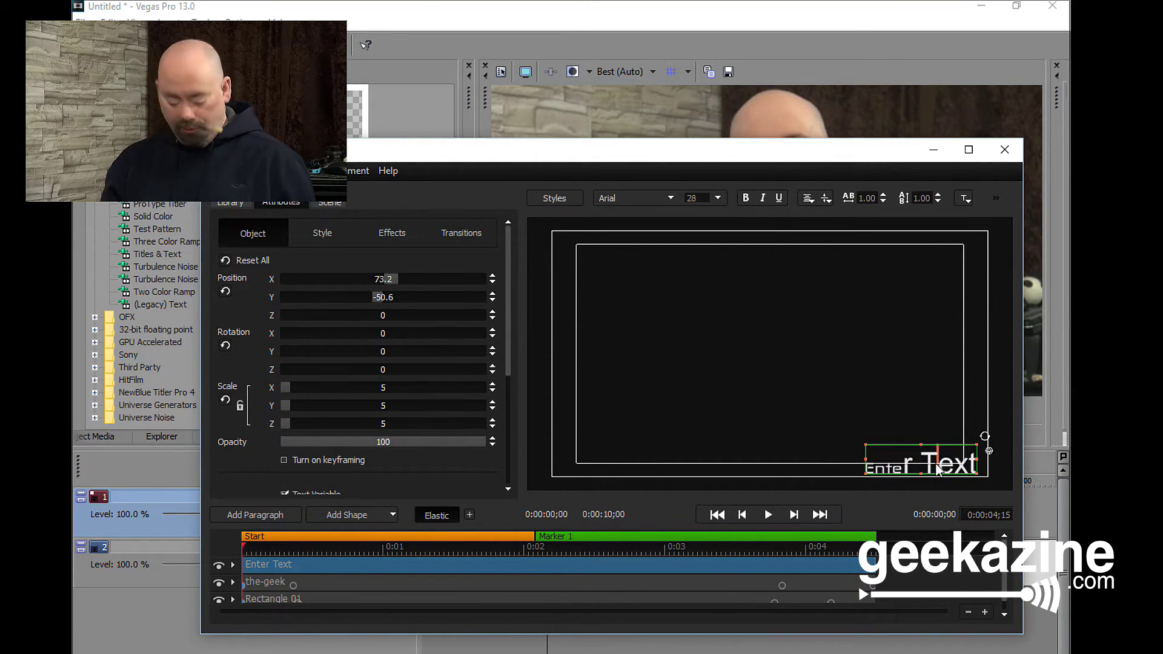
double_click(938, 469)
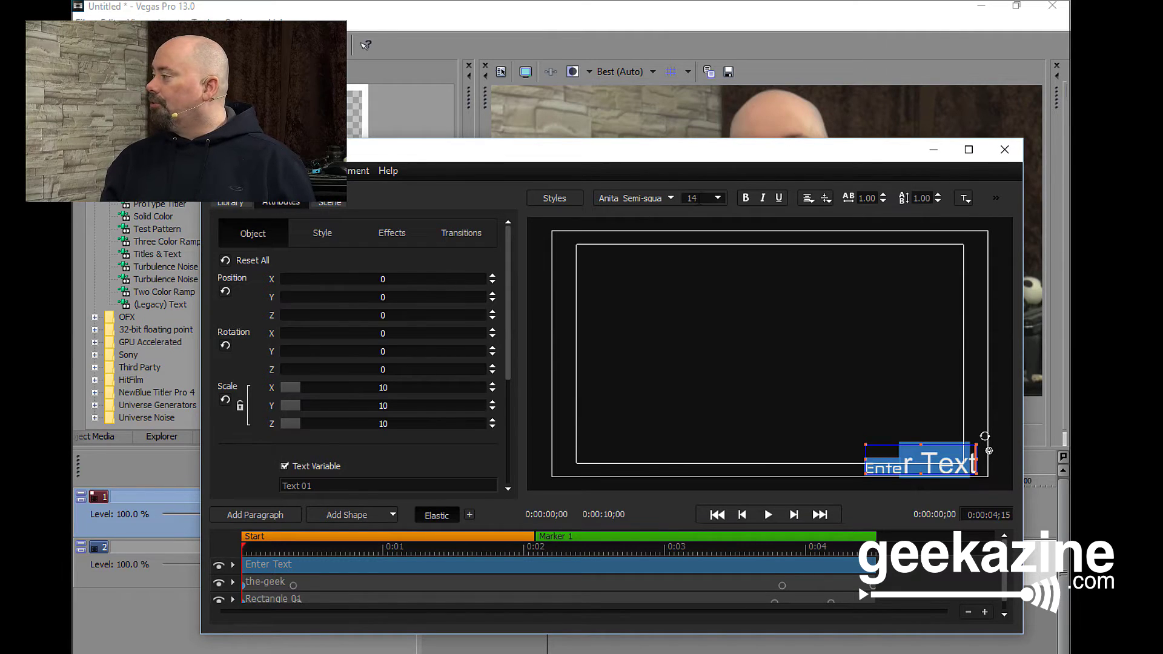
click(716, 198)
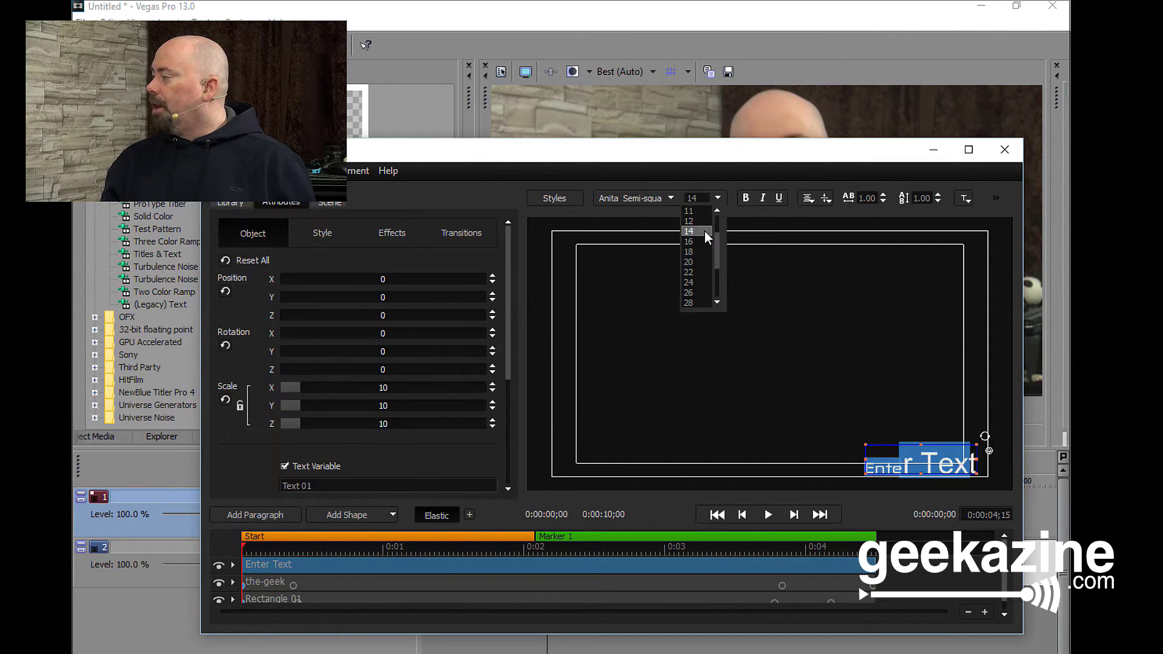
click(703, 230)
drag(945, 453, 971, 464)
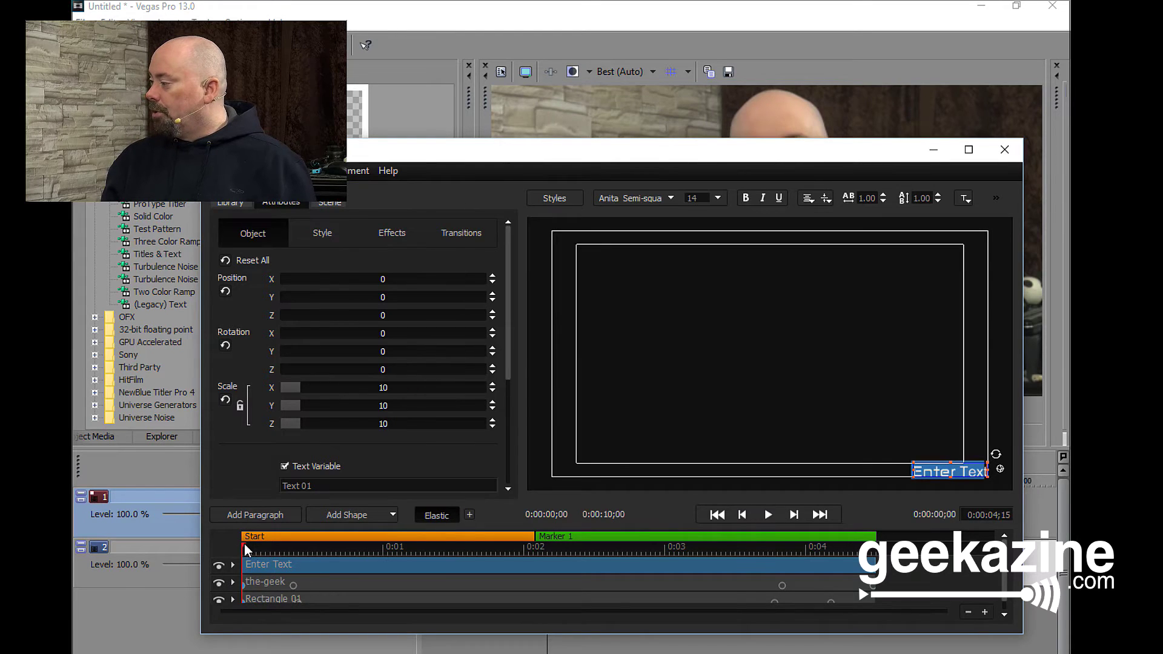
Turn on keyframing for the Enter Text paragraph, add a keyframe at frame 10, and set the first keyframe's opacity to 0
drag(252, 544, 285, 548)
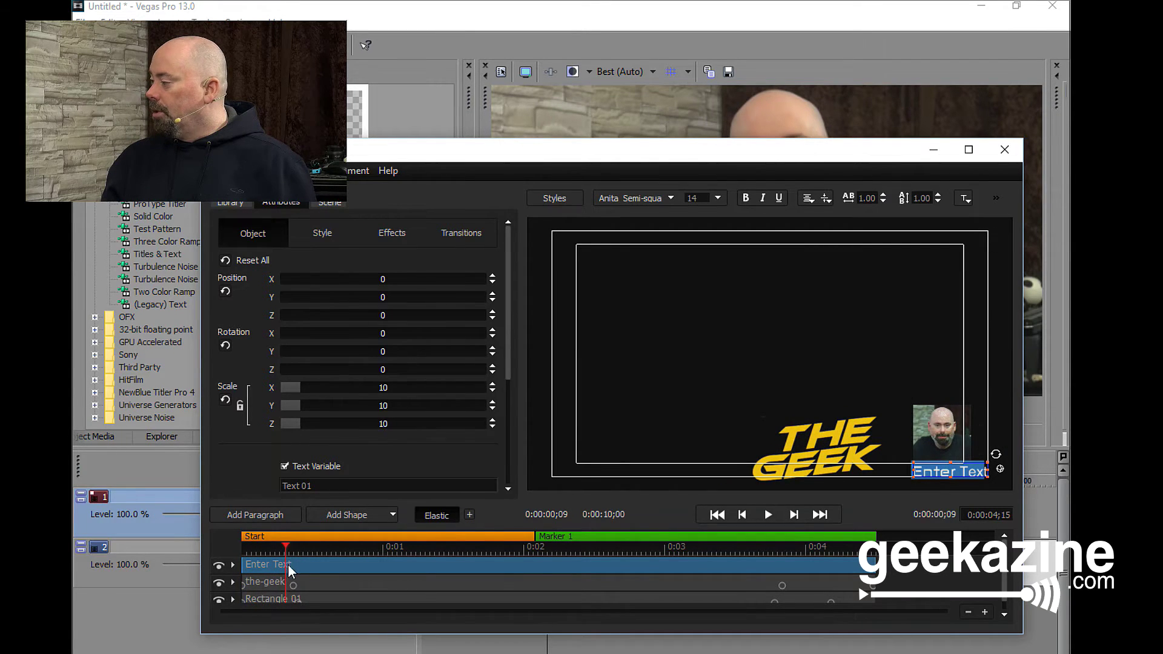
scroll(373, 354, down, 4)
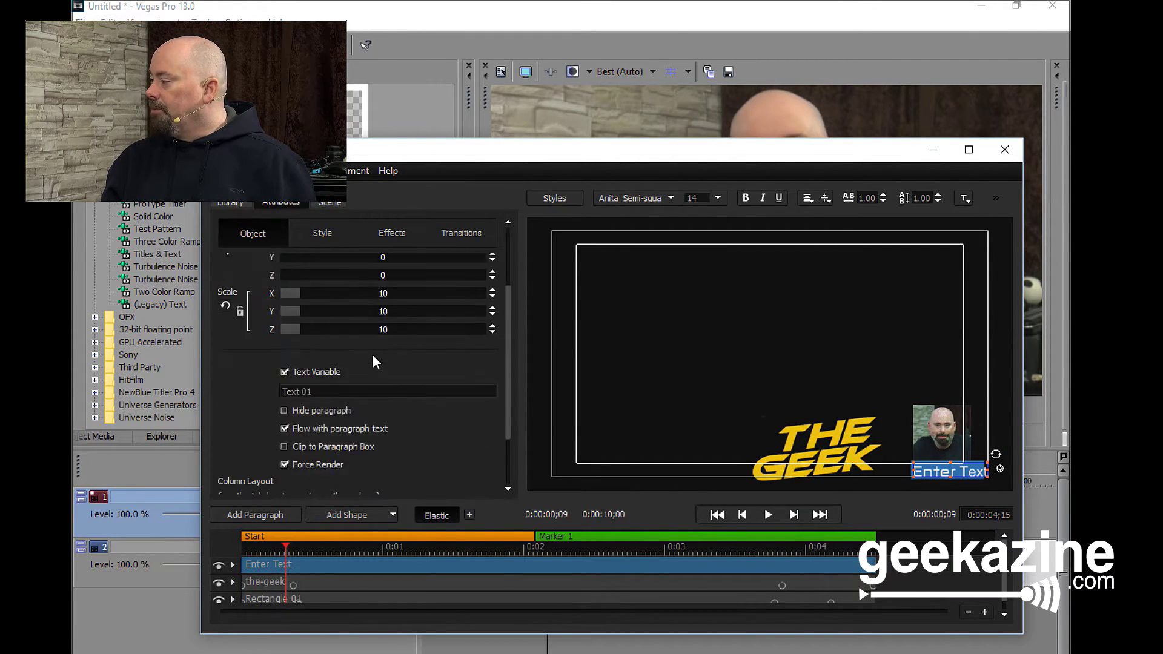
click(289, 542)
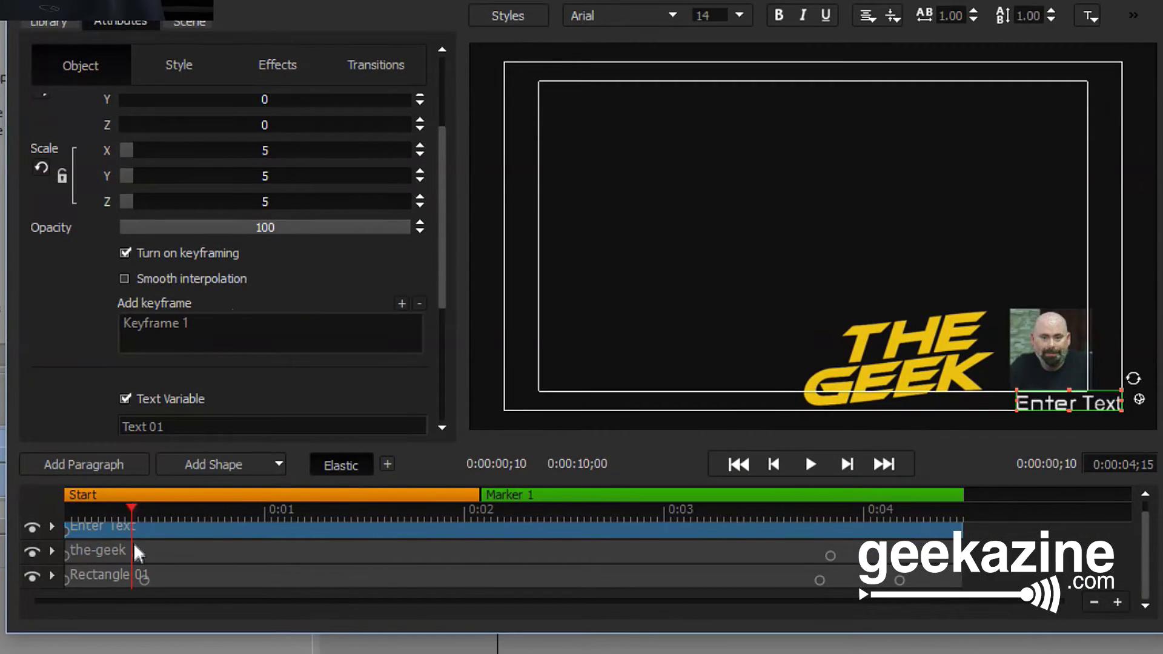
click(402, 302)
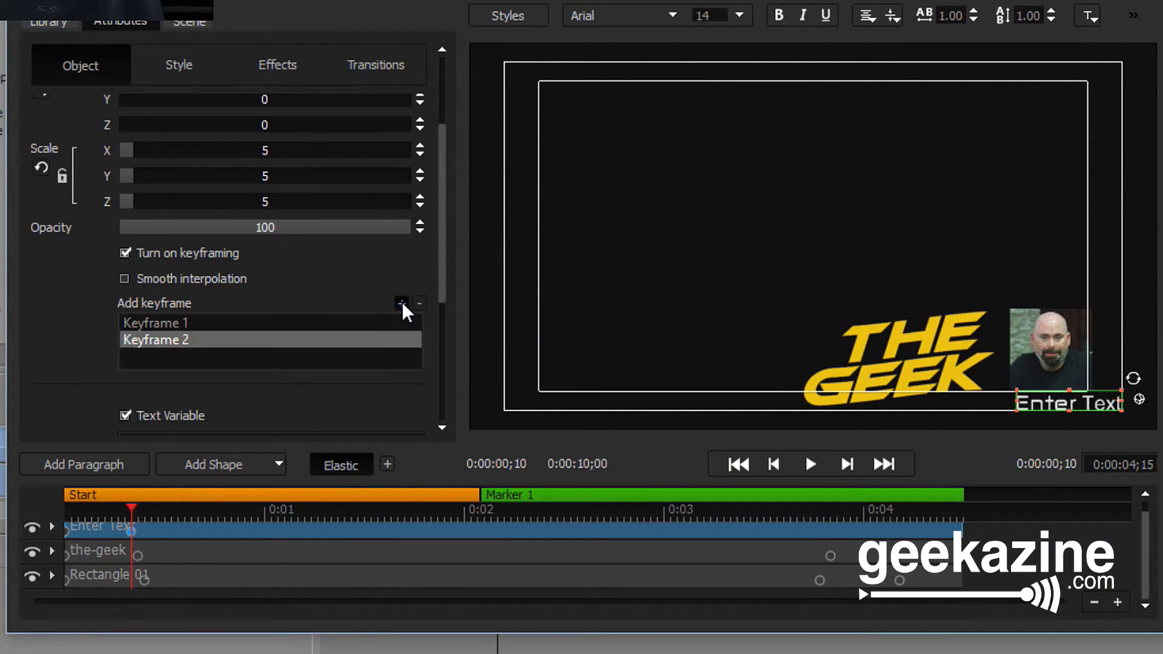
click(66, 531)
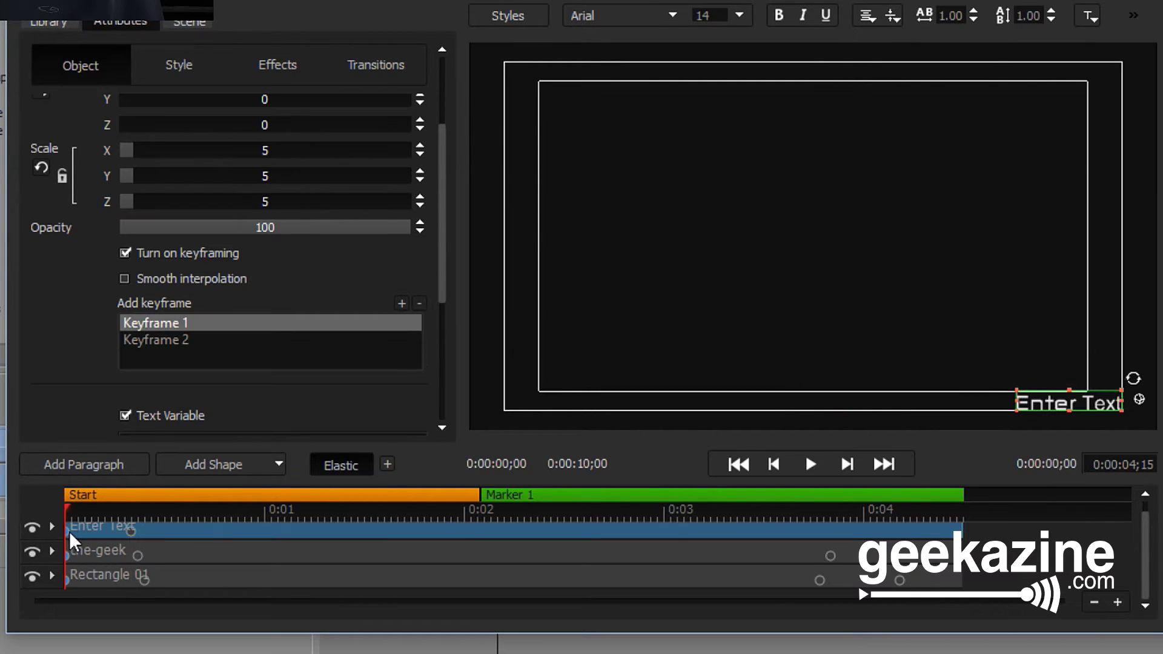
drag(265, 228, 148, 237)
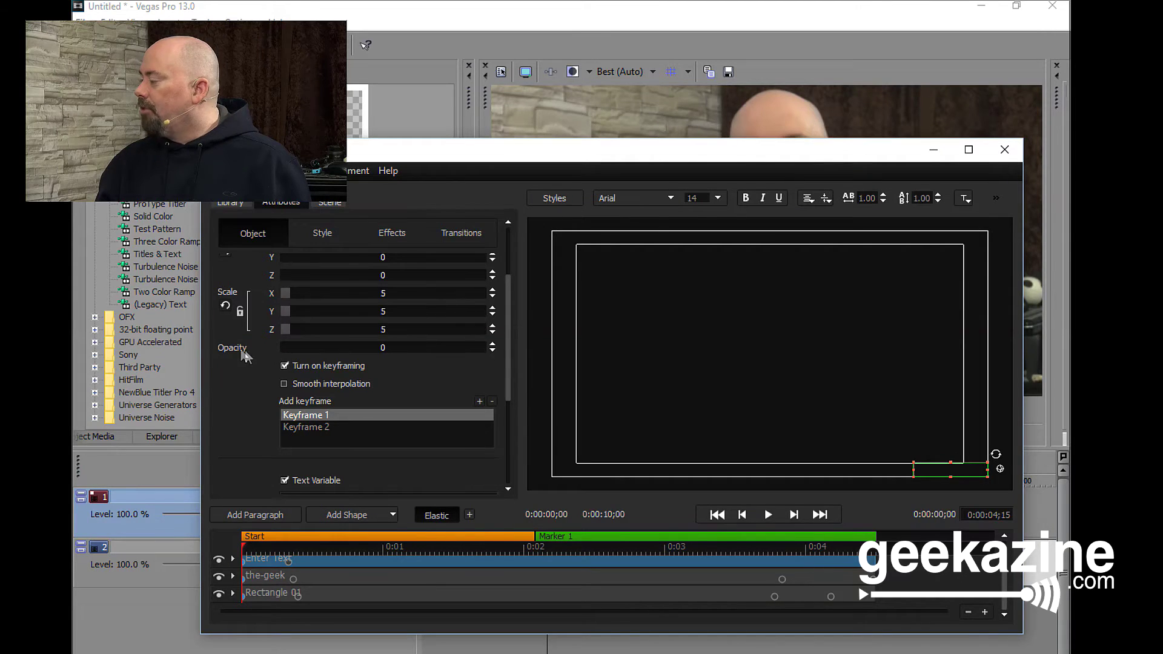
Add an Enter Text keyframe at 0:00:03;24 and lower the paragraph's opacity at 0:00:04;10 to fade it out
drag(243, 547, 373, 567)
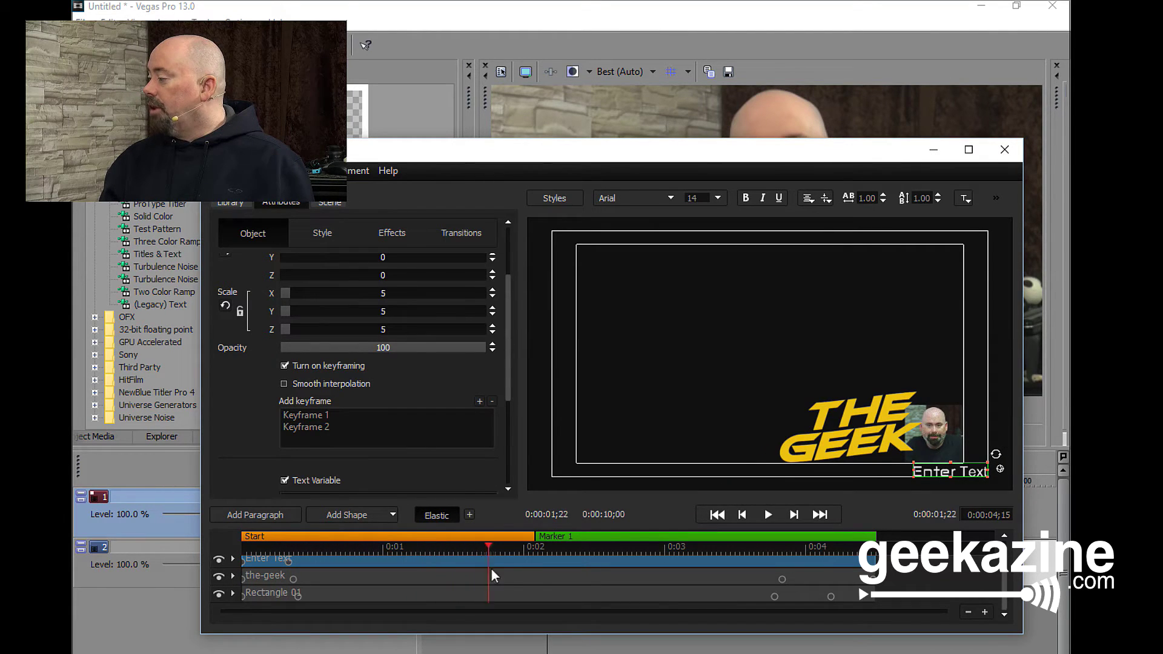
drag(525, 573, 778, 575)
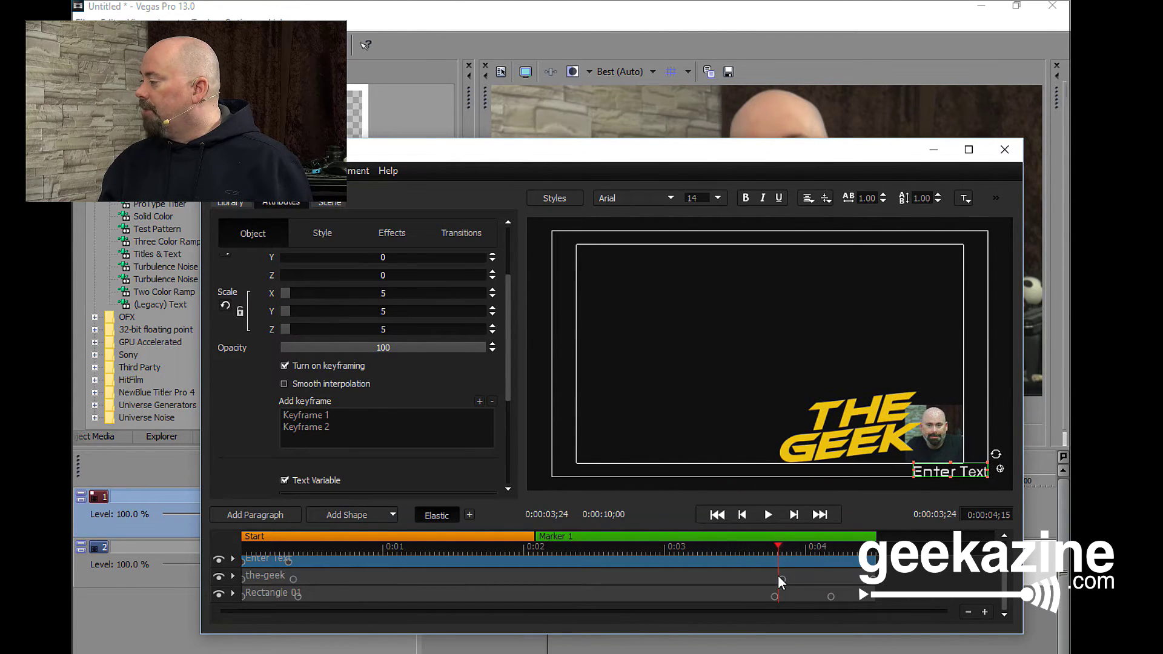
click(480, 401)
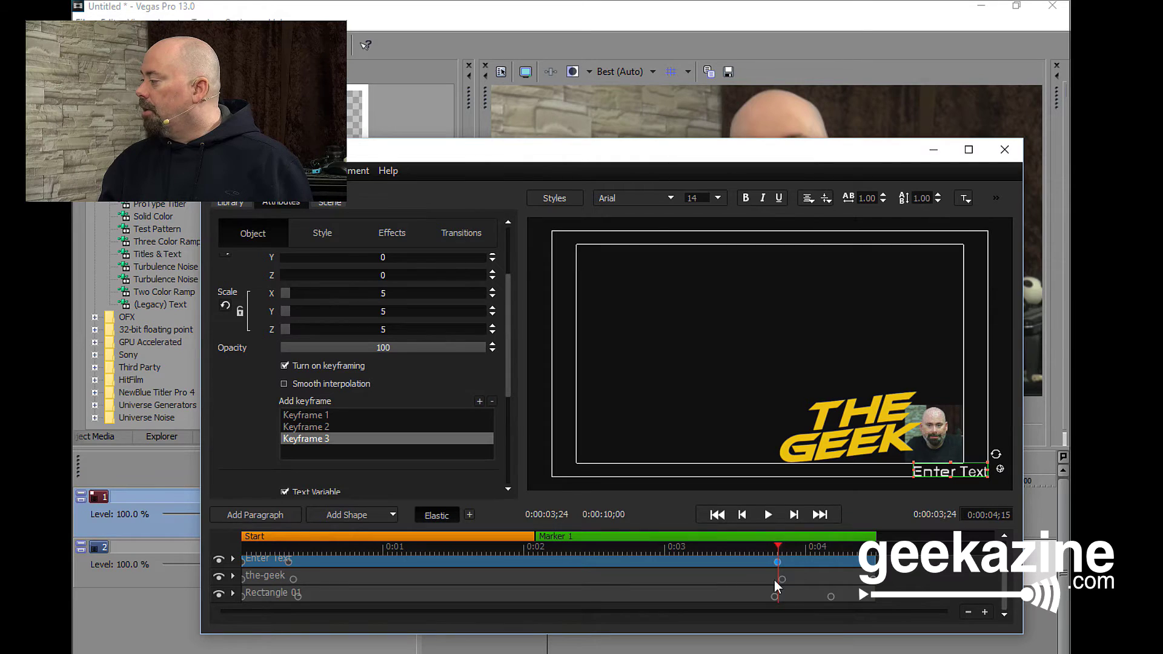
drag(780, 540, 854, 545)
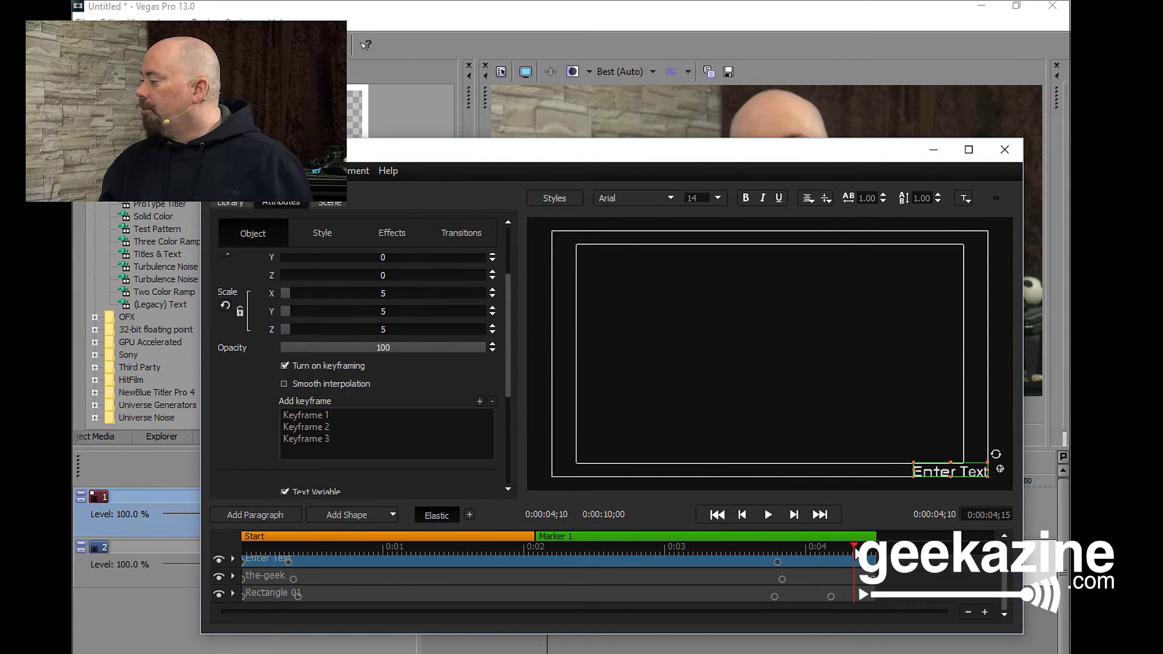
click(291, 351)
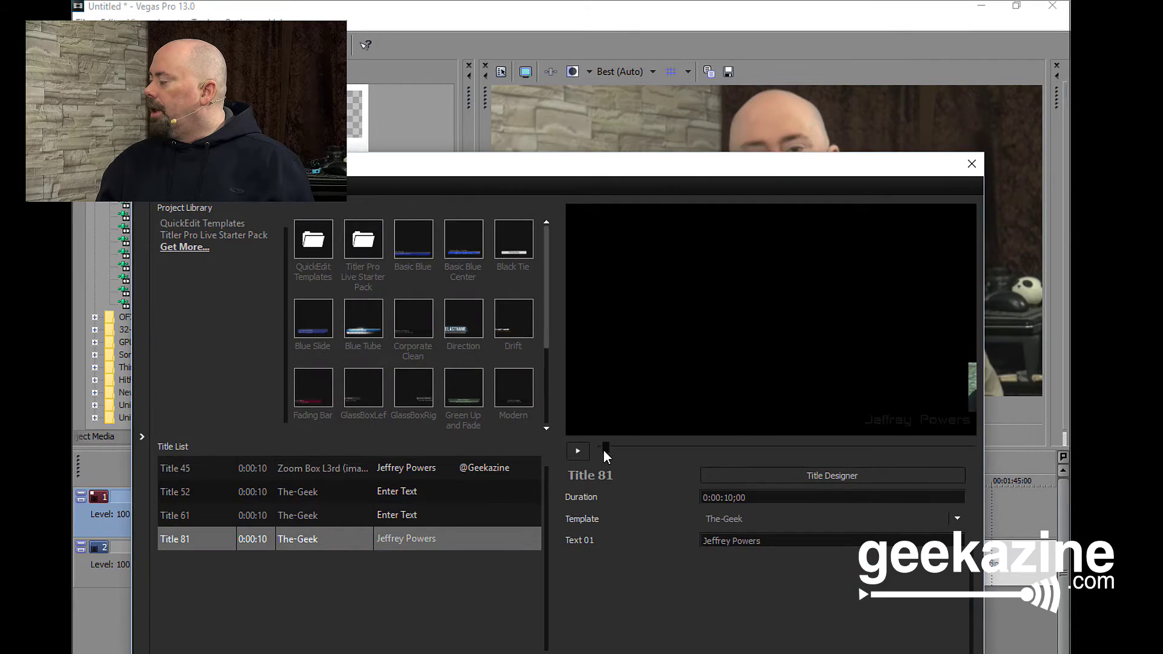
Play the title's preview, close the title window, and select the second title event on the Vegas Pro timeline
mouse_move(604, 449)
mouse_down()
mouse_move(620, 448)
mouse_move(605, 449)
mouse_up()
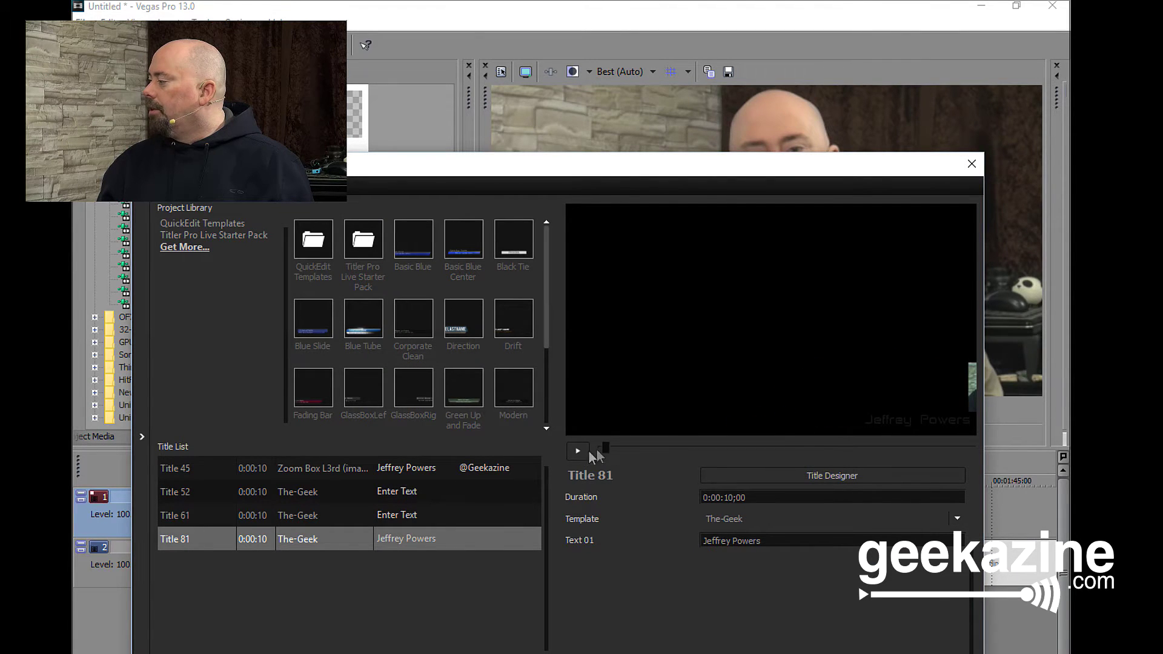
click(576, 451)
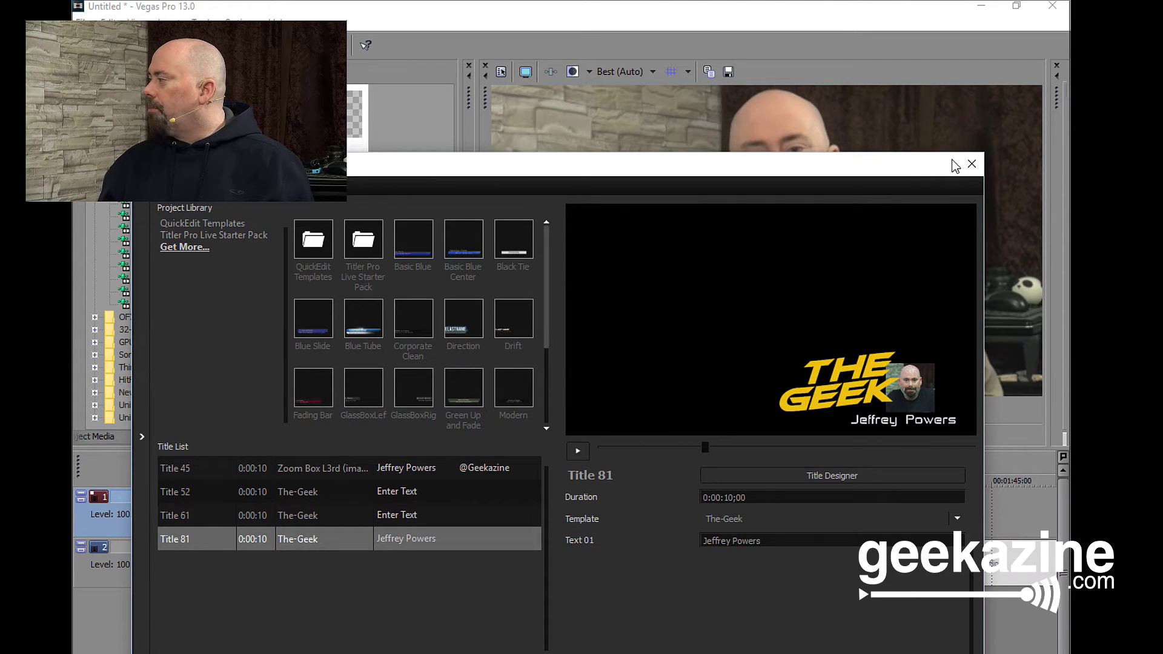
click(972, 164)
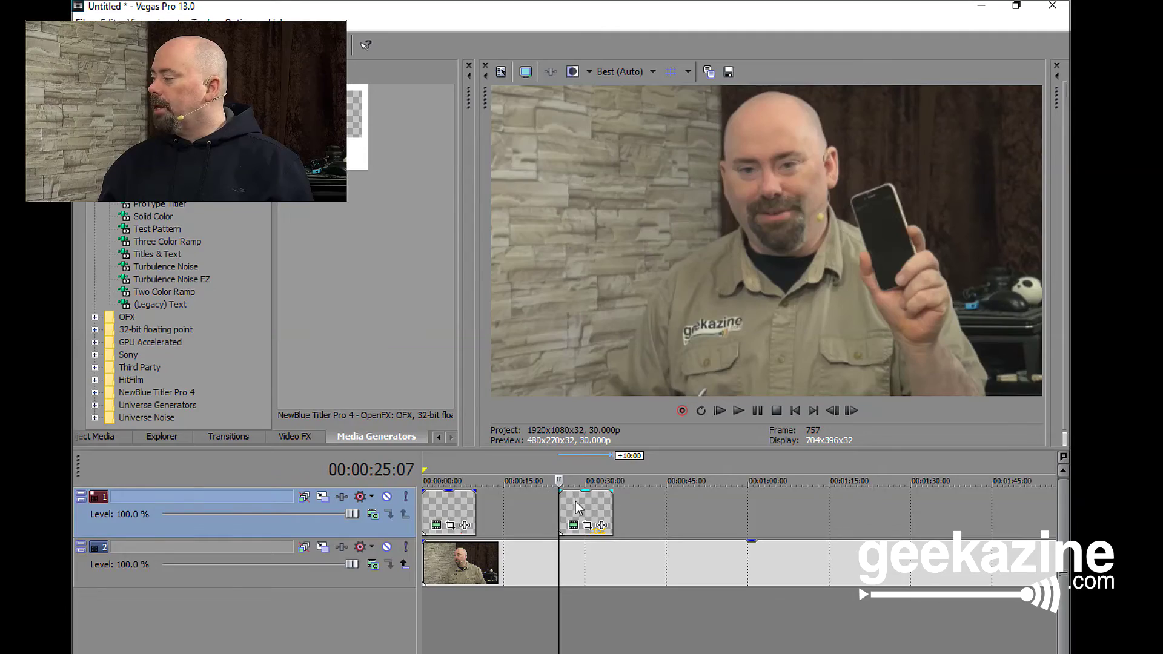
click(582, 502)
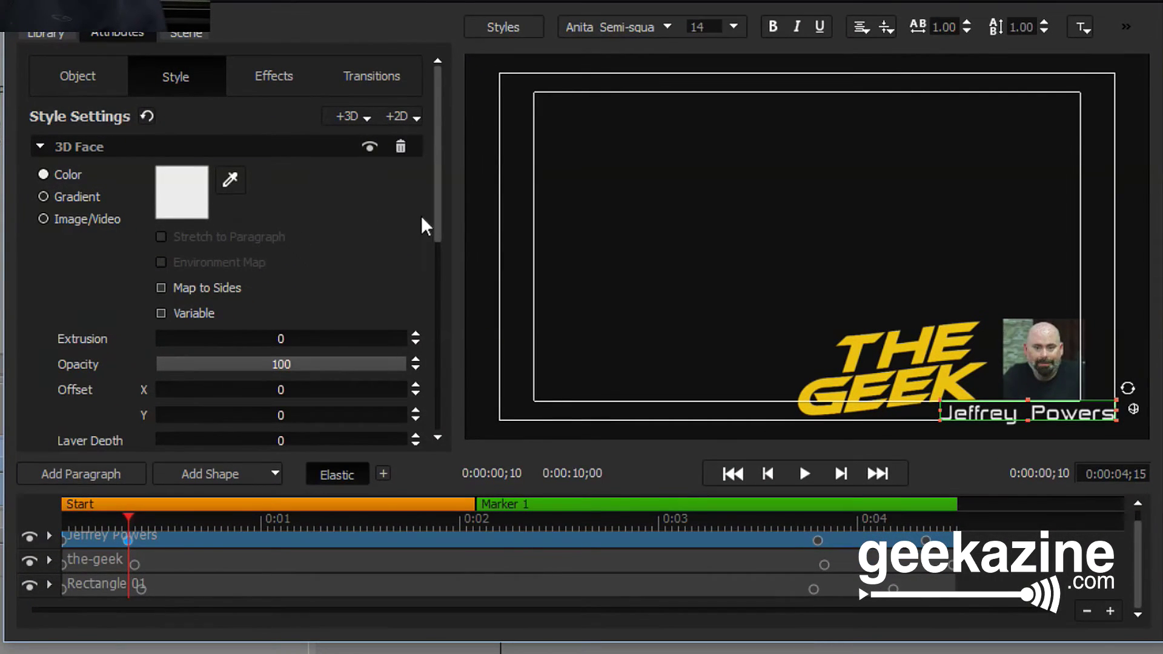
Set the name paragraph's 3D Face extrusion to 9.8 and reshape its bevel curve into a stepped, rounded profile
drag(437, 180, 431, 260)
drag(230, 182, 180, 187)
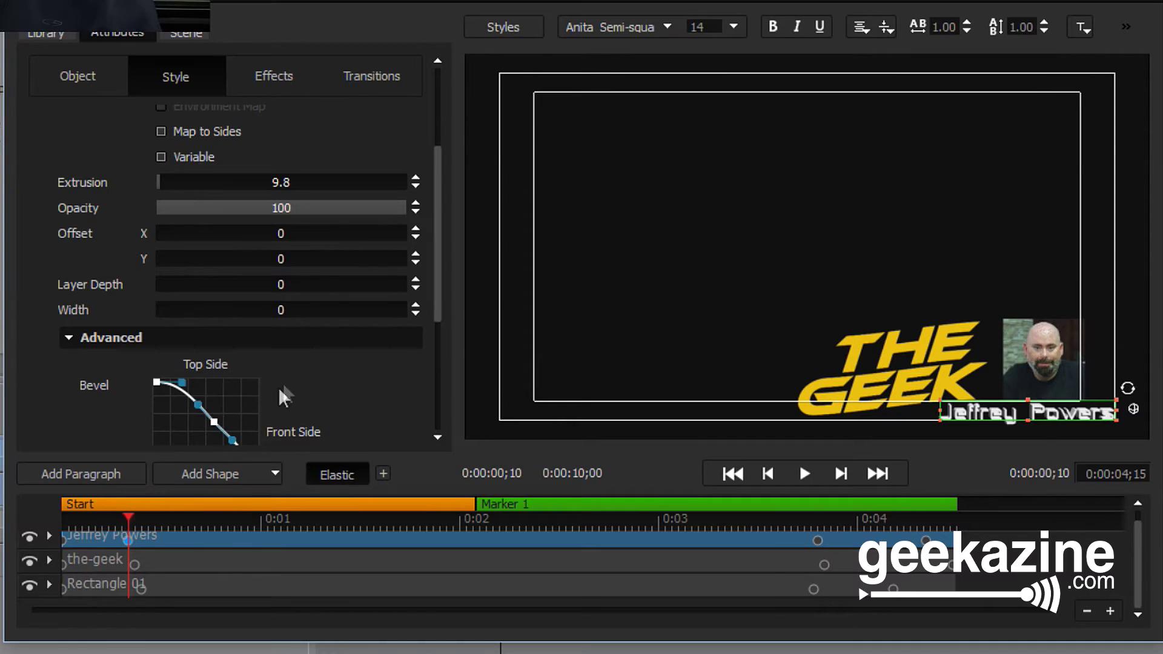
scroll(260, 407, down, 3)
drag(213, 229, 206, 240)
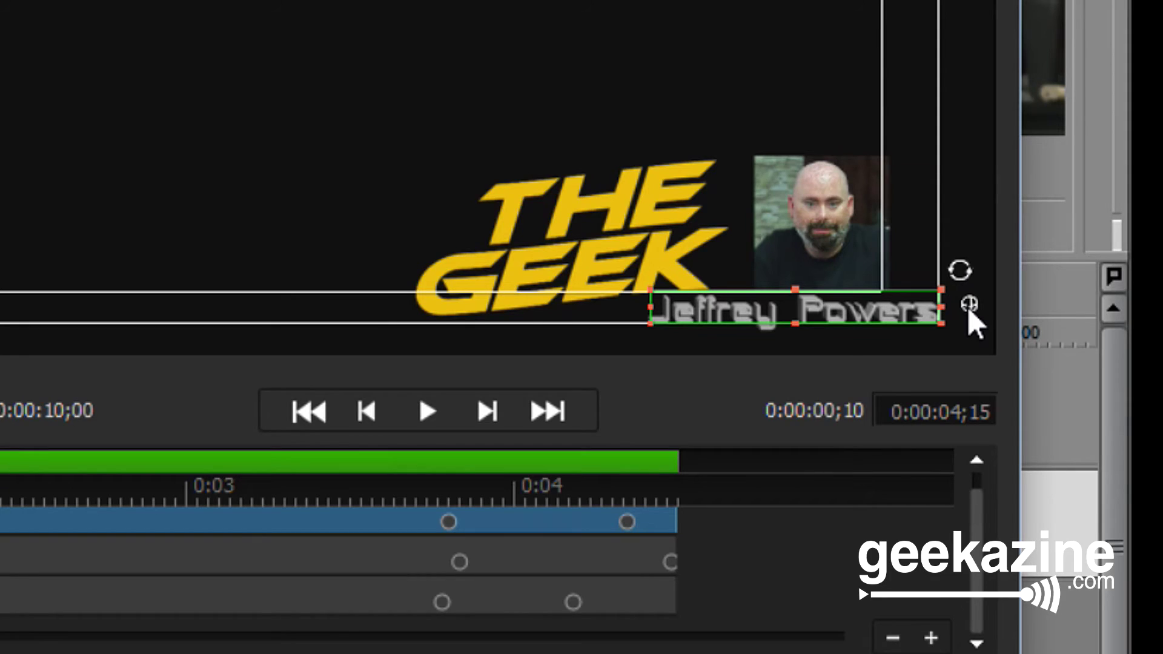
Rotate the name paragraph slightly in 3D and scrub the timeline around frame 10 to check the title's motion
mouse_move(968, 307)
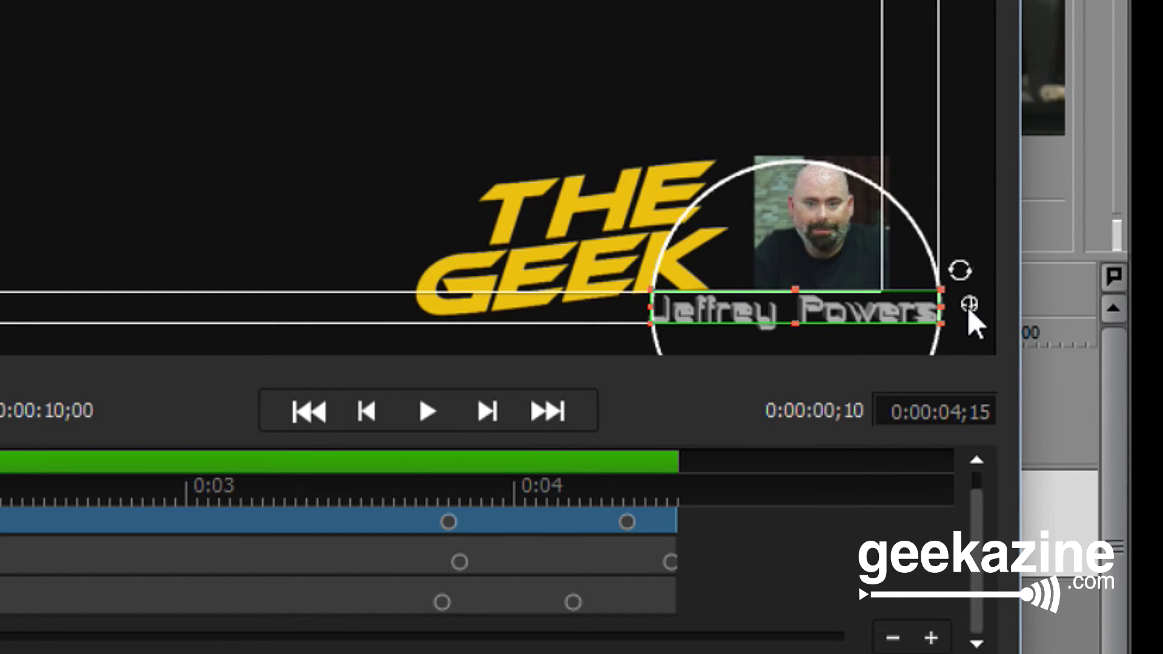
drag(968, 307, 846, 260)
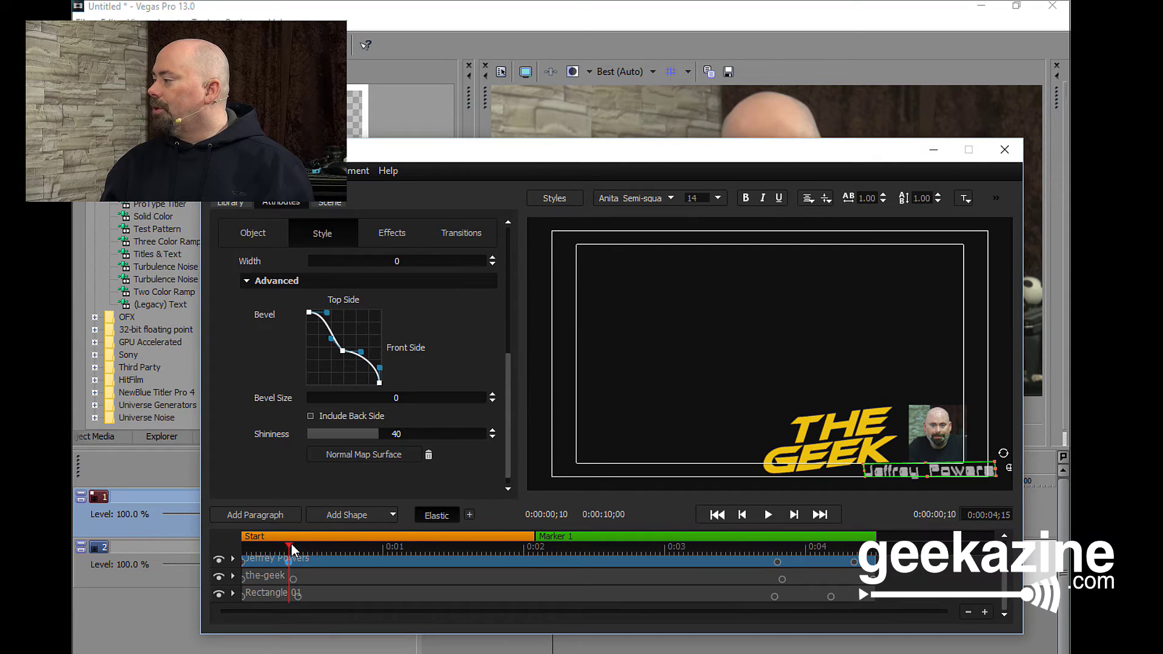
drag(289, 544, 290, 595)
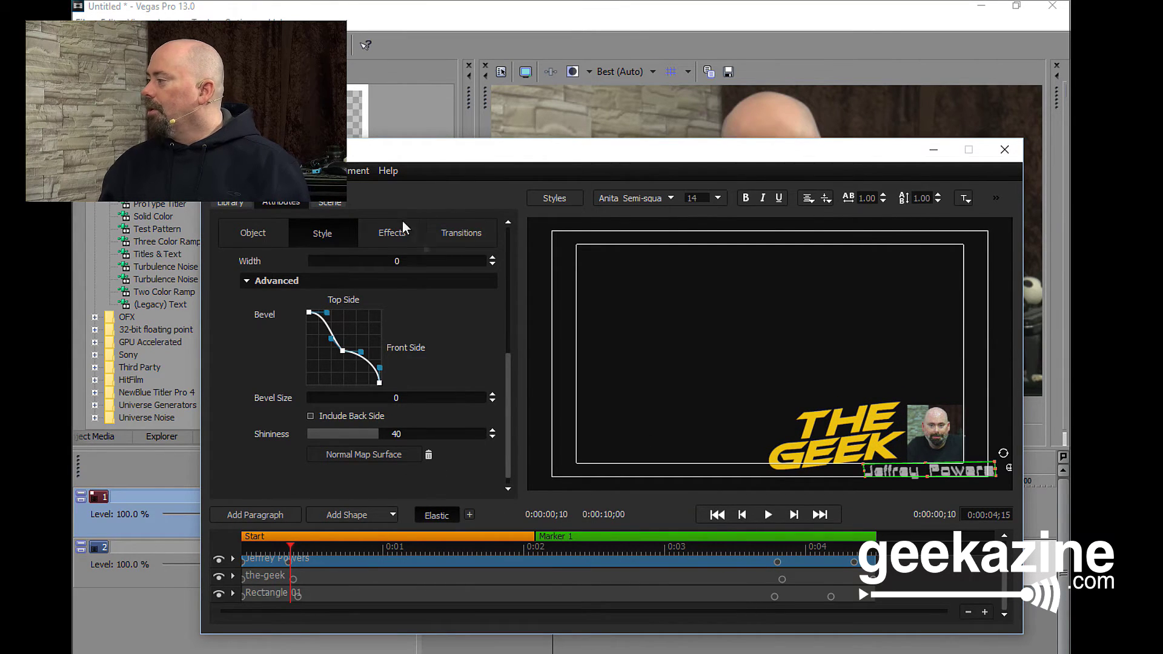
Look through the Object, Style, Effects and Transitions attributes with no title element selected
click(253, 233)
click(851, 341)
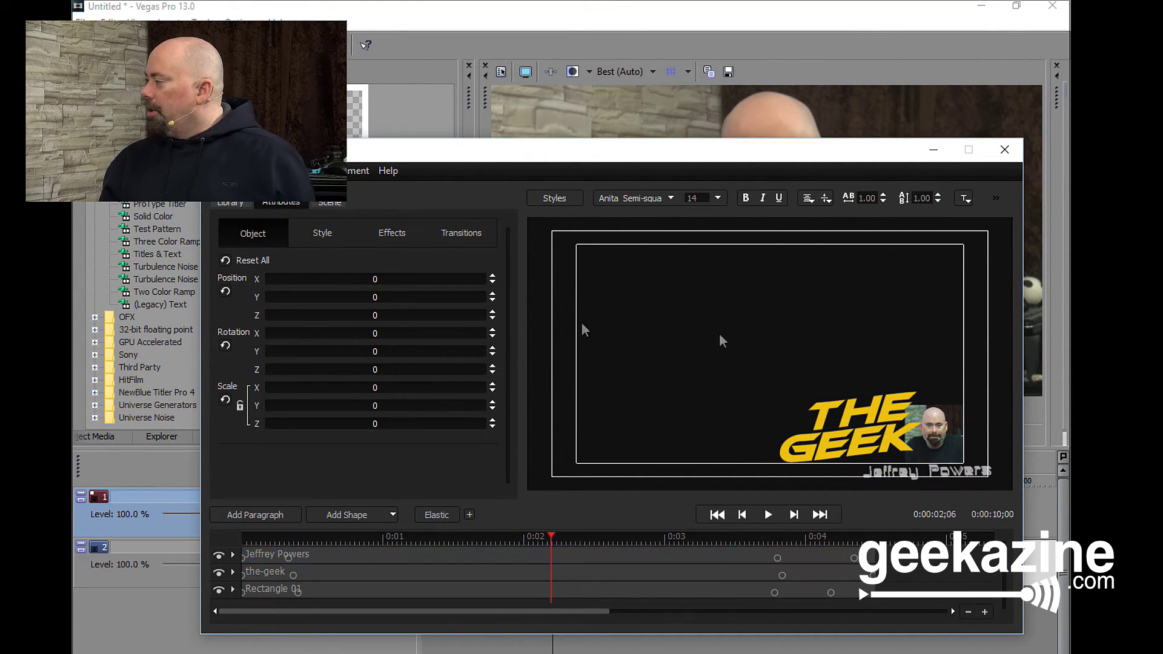
click(333, 238)
click(398, 234)
click(433, 235)
click(310, 239)
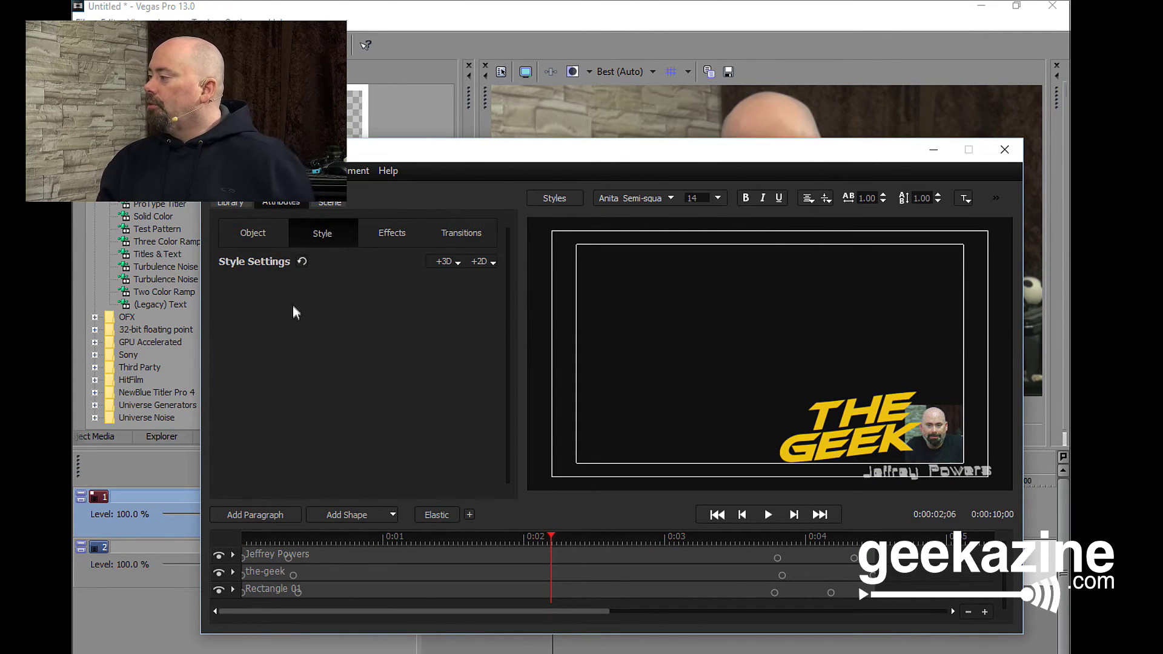
Try the Screen and ColorBurn blending modes on the the-geek logo and return it to Normal
click(871, 444)
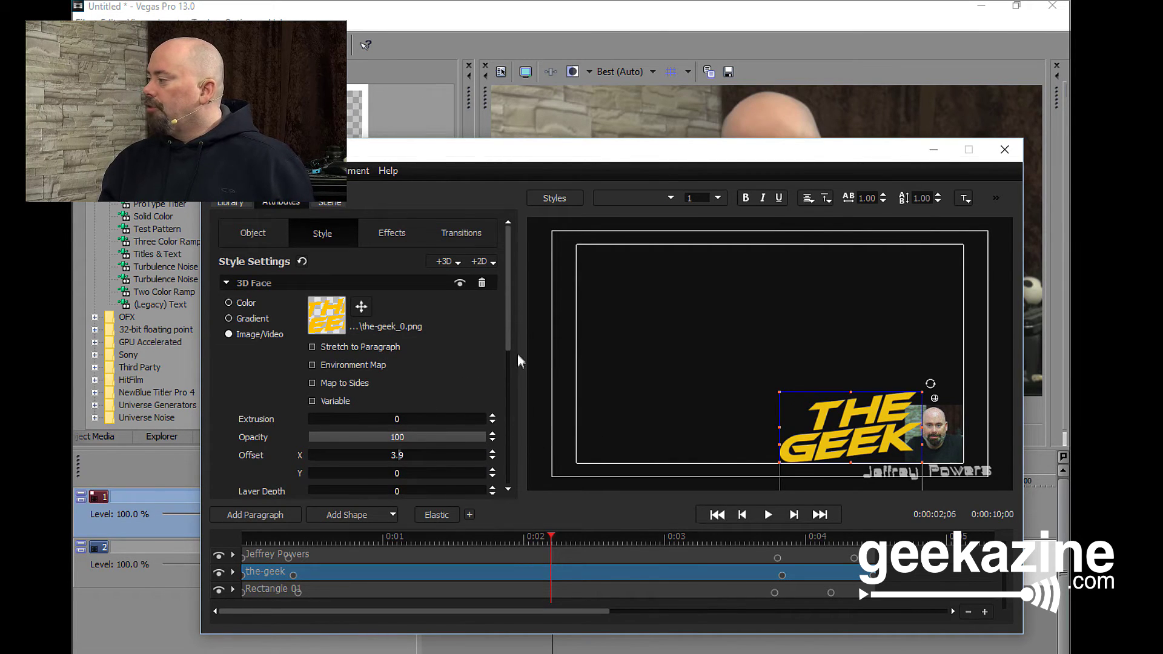
click(403, 237)
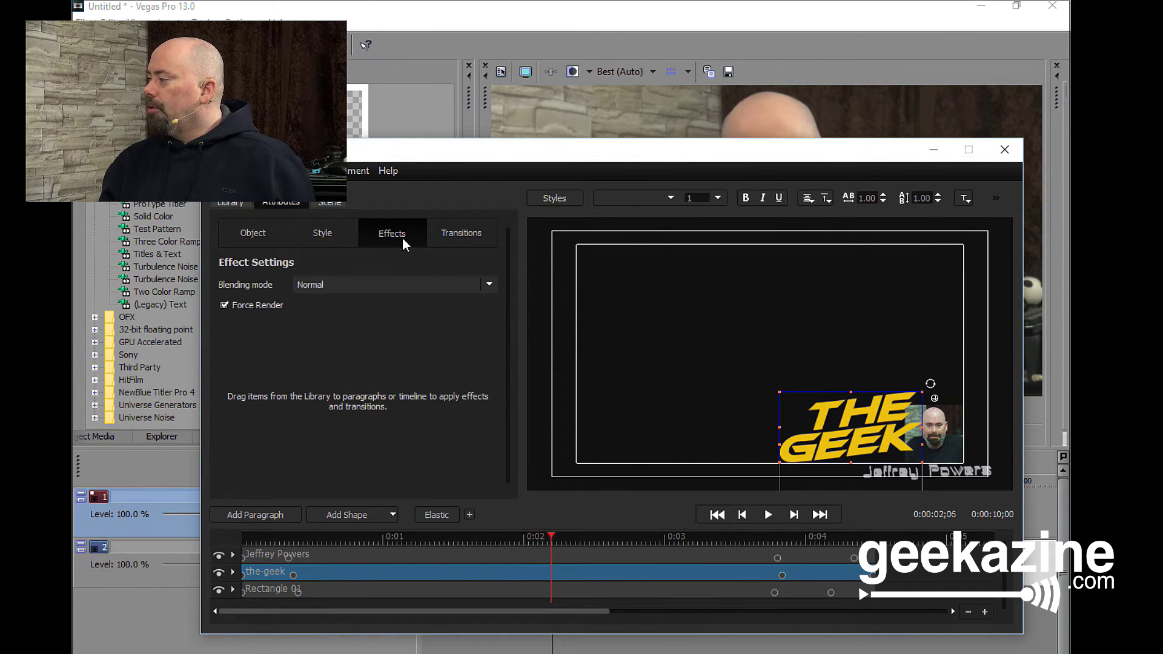
click(397, 285)
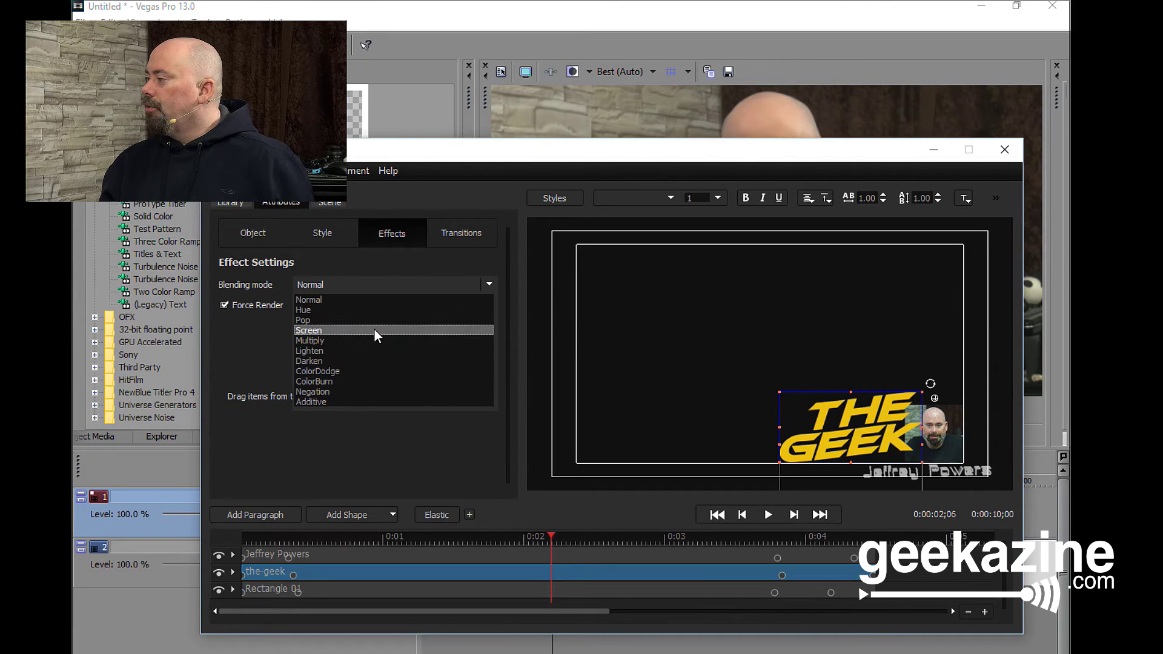
click(373, 328)
click(387, 284)
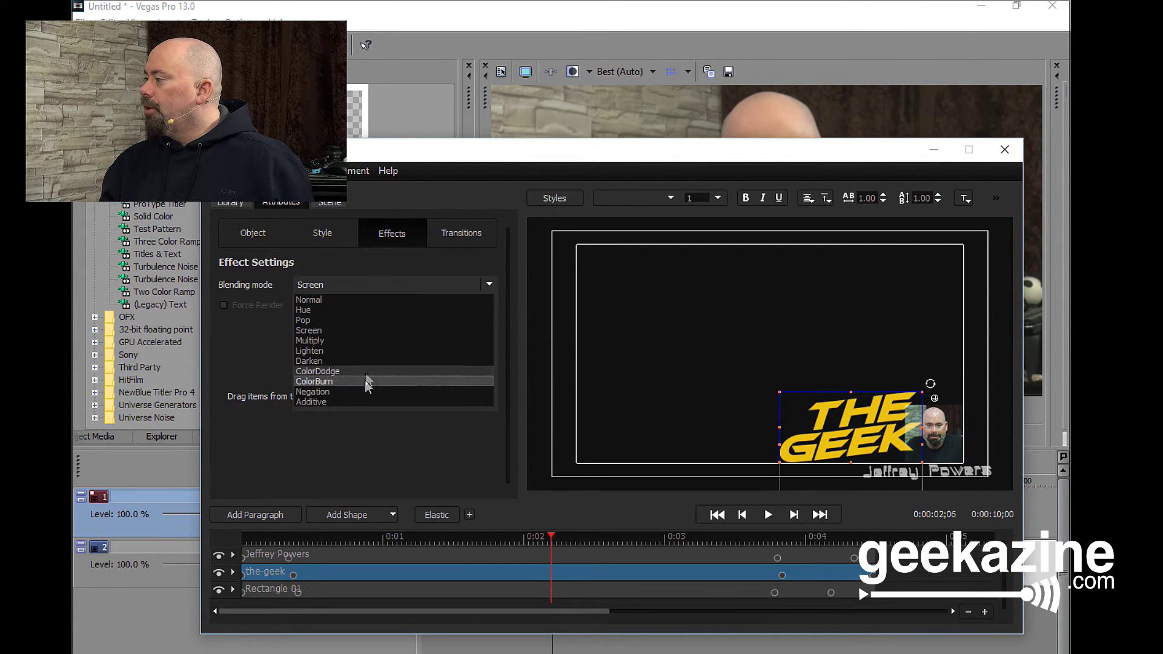
click(364, 381)
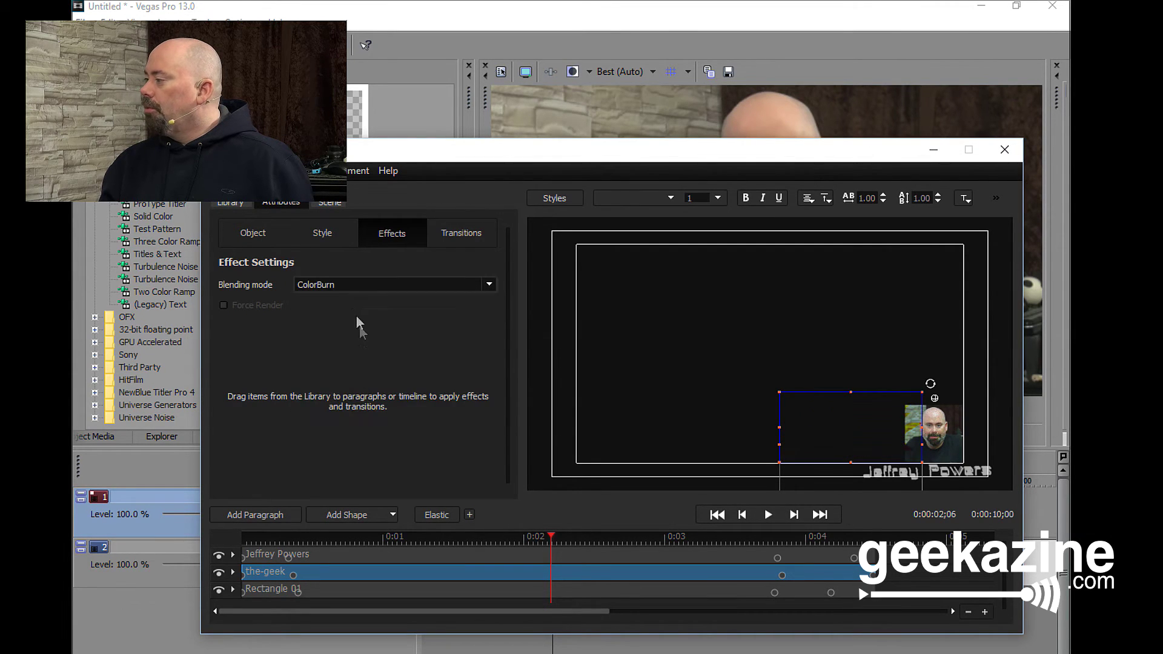
click(376, 286)
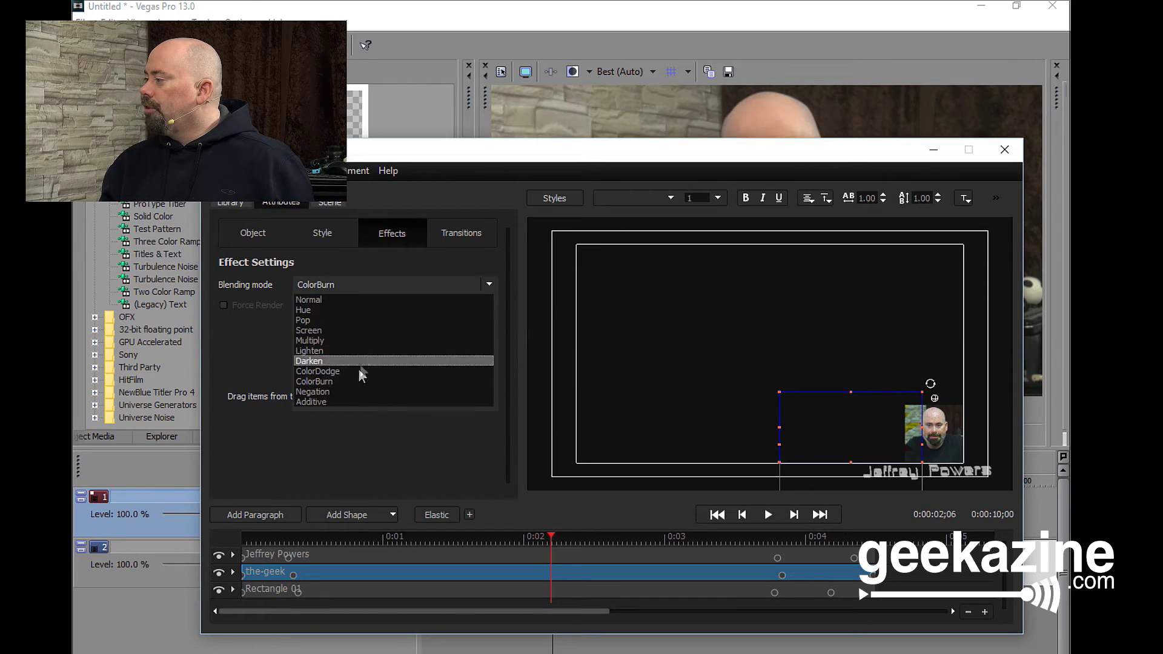
click(351, 299)
Check the name paragraph's transition settings, apply the Flashlight light preset to the scene, and scrub the timeline to preview it
click(891, 472)
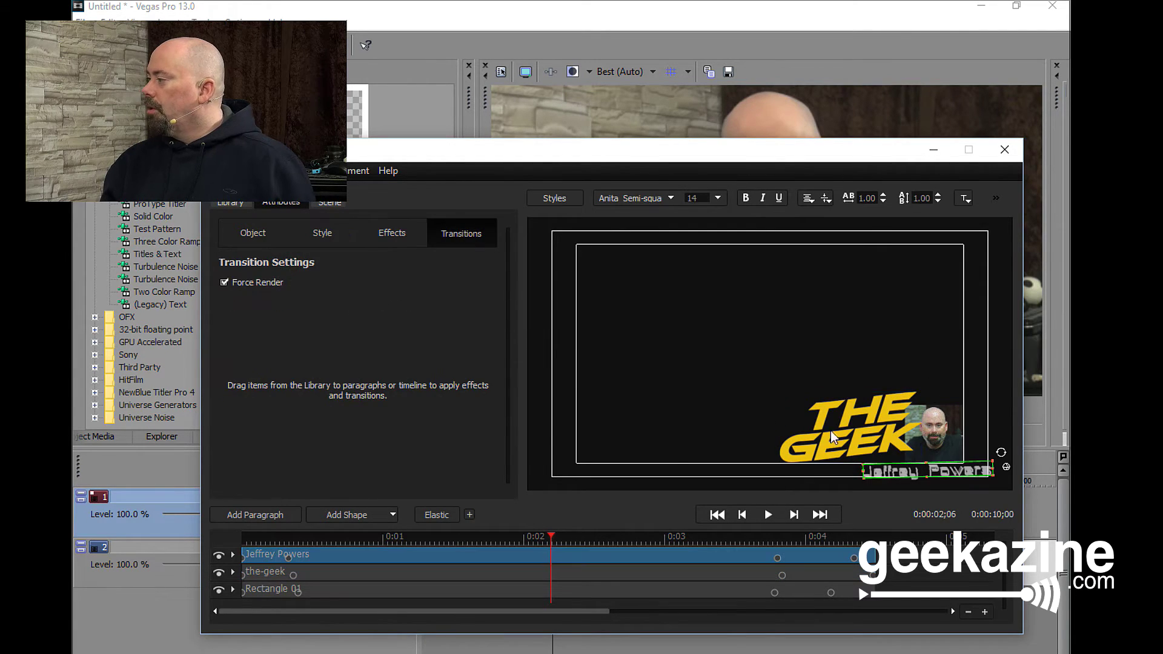
click(810, 366)
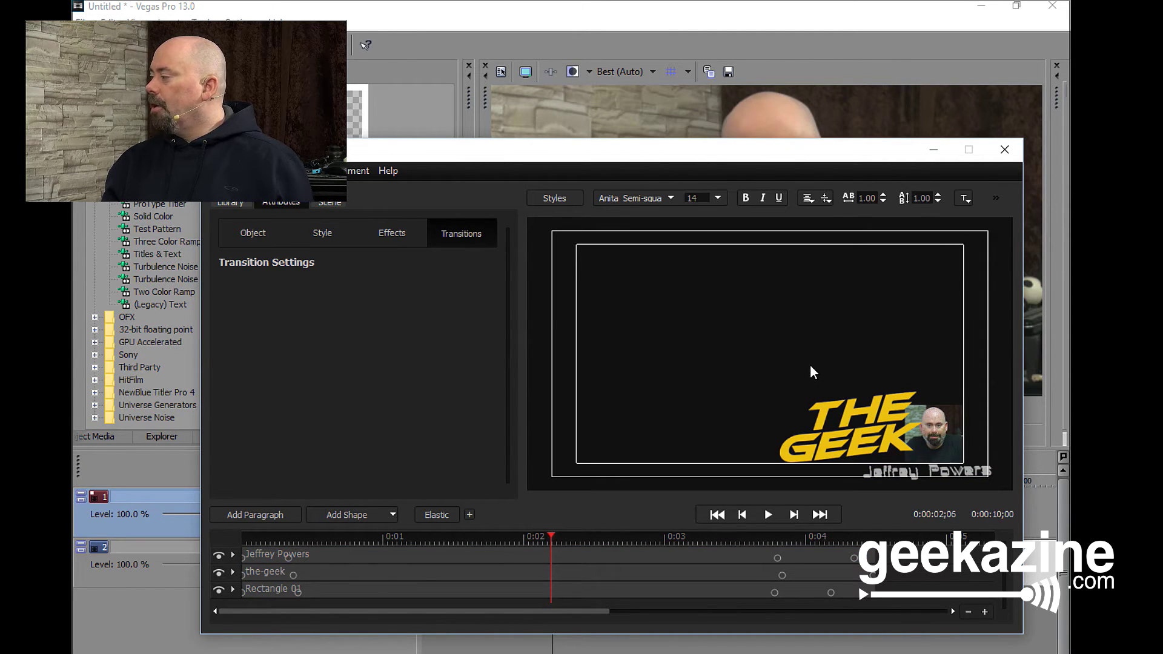
click(328, 203)
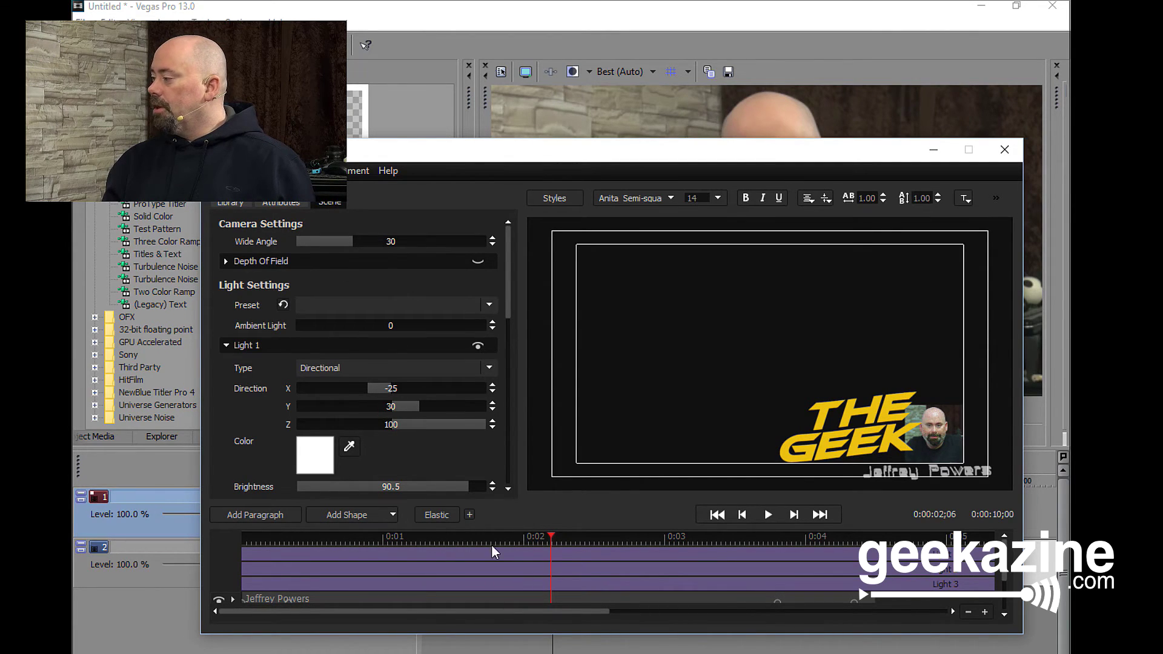
click(489, 257)
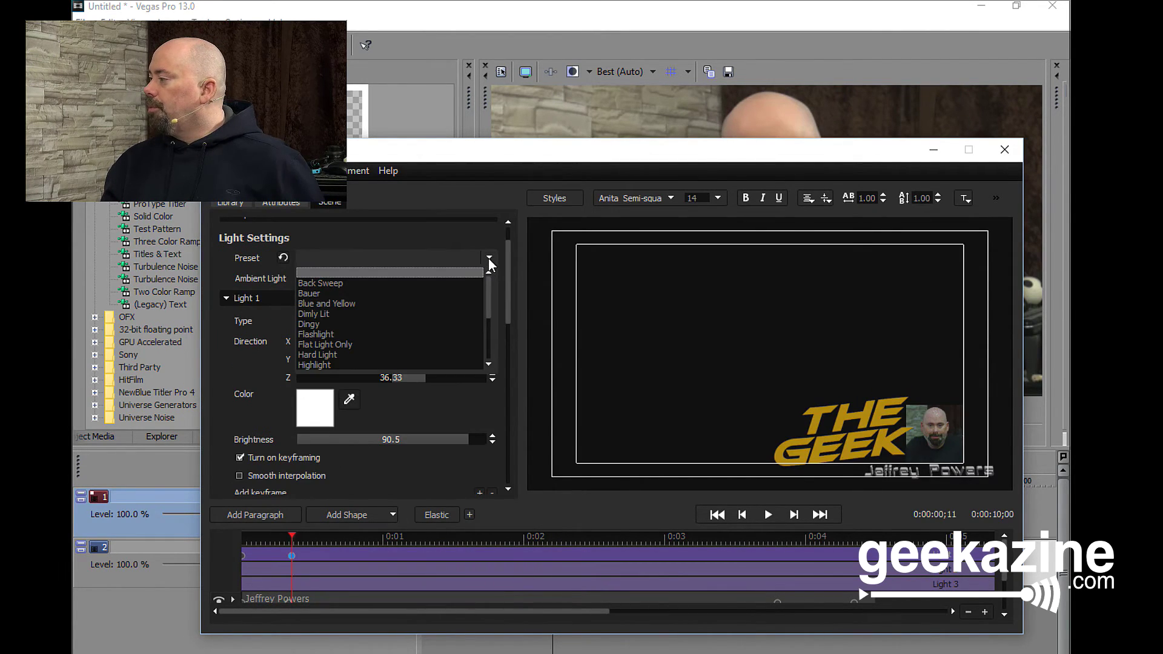
click(413, 336)
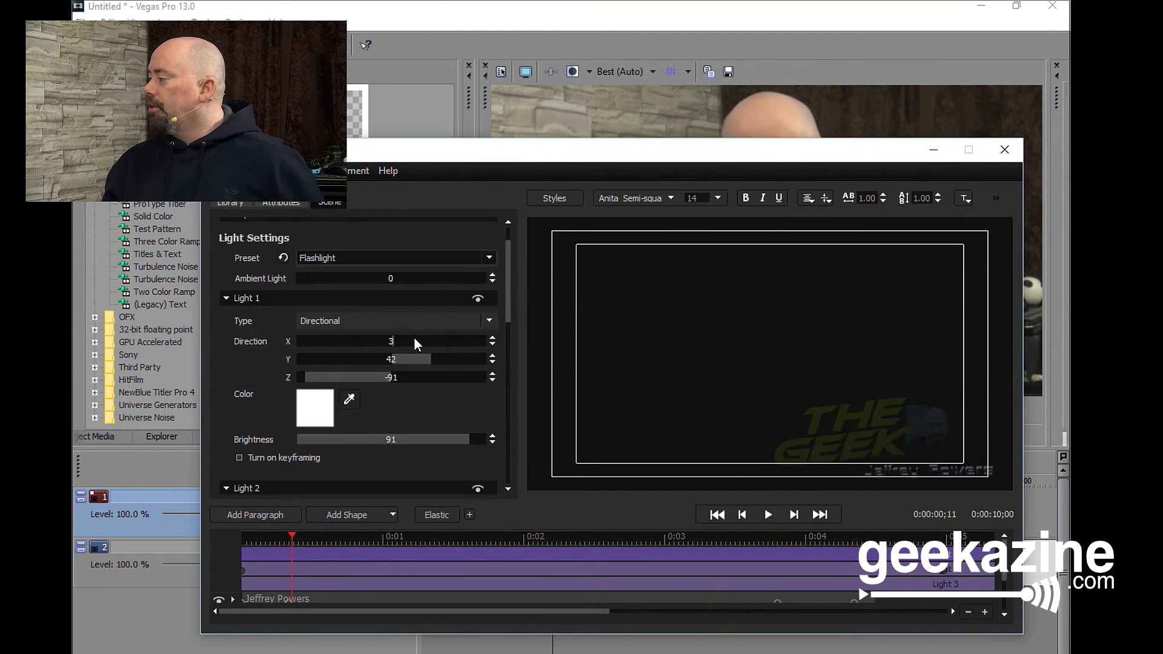
drag(295, 545, 354, 576)
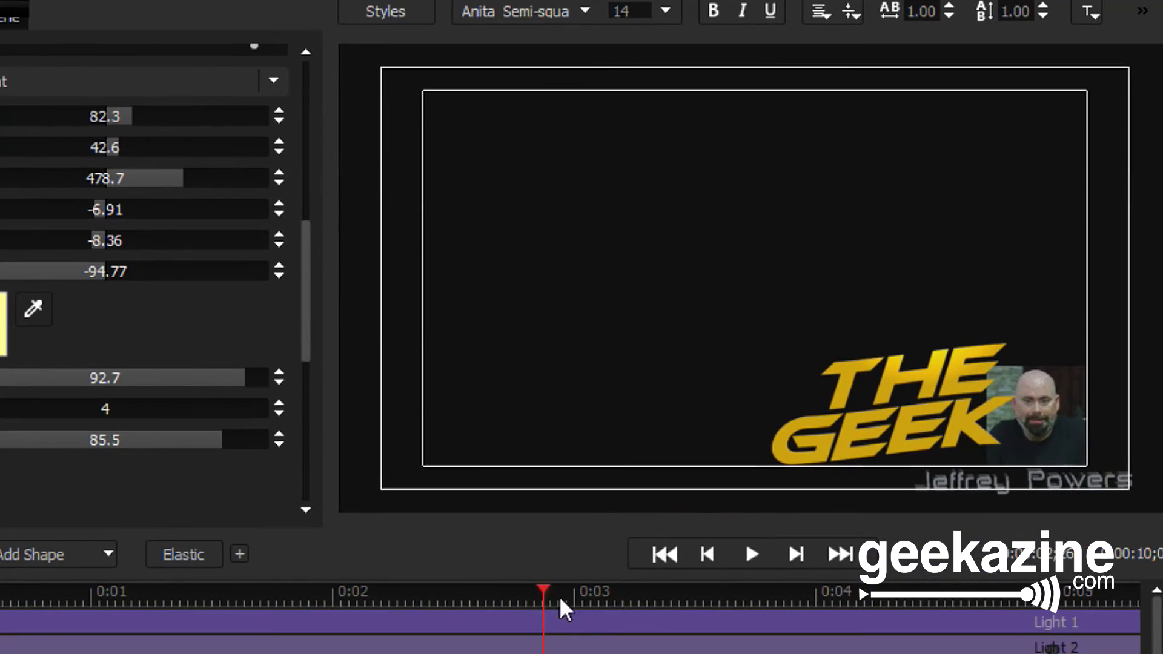
Set Light 2's vertical position to 7.9 at 0:00:02;27 and scrub to the end of the title
drag(541, 586, 550, 628)
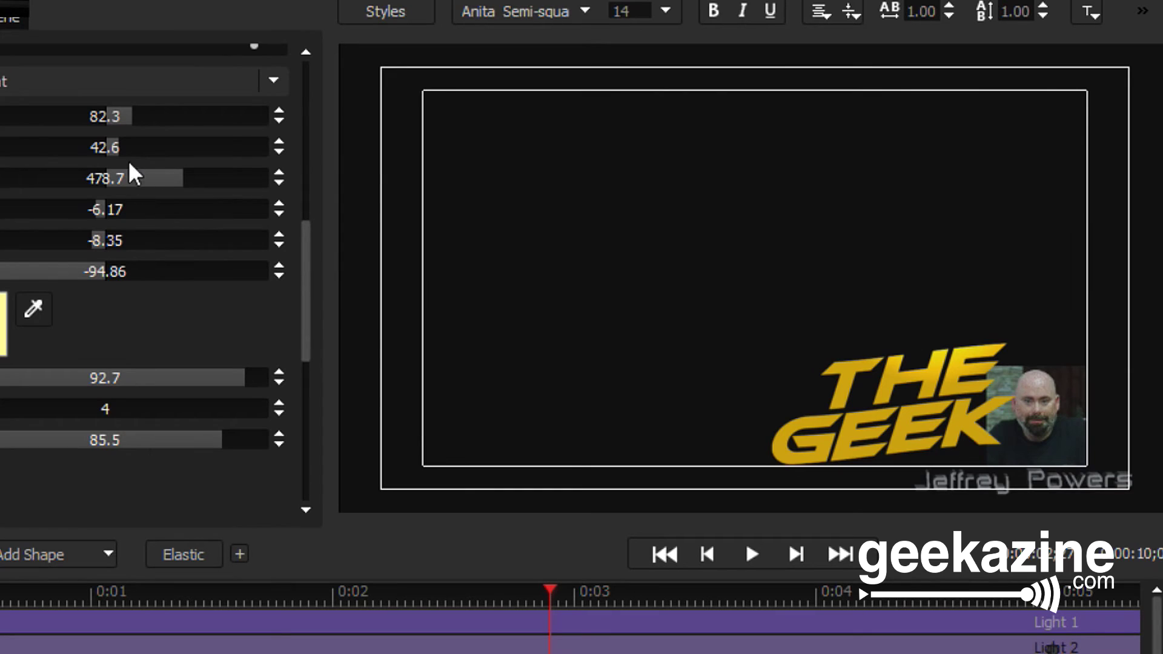
drag(116, 146, 93, 152)
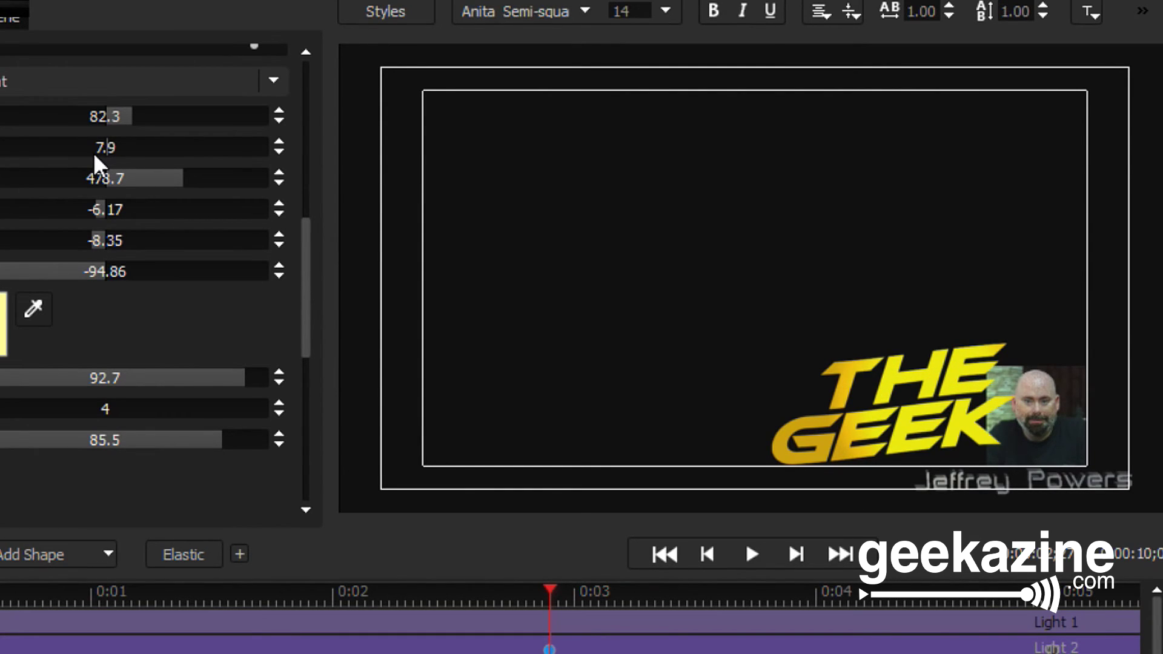
drag(550, 590, 1110, 597)
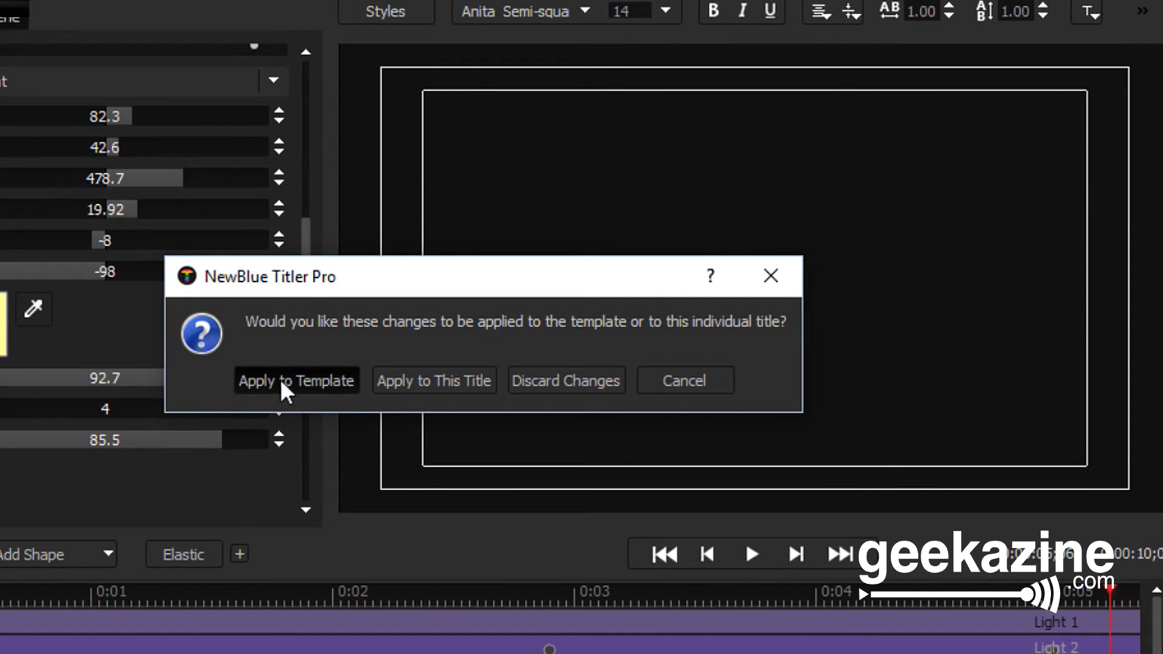
Apply the changes to the template, stop the title's playback, and place the Vegas Pro timeline's playhead at 00:00:39:28
click(283, 381)
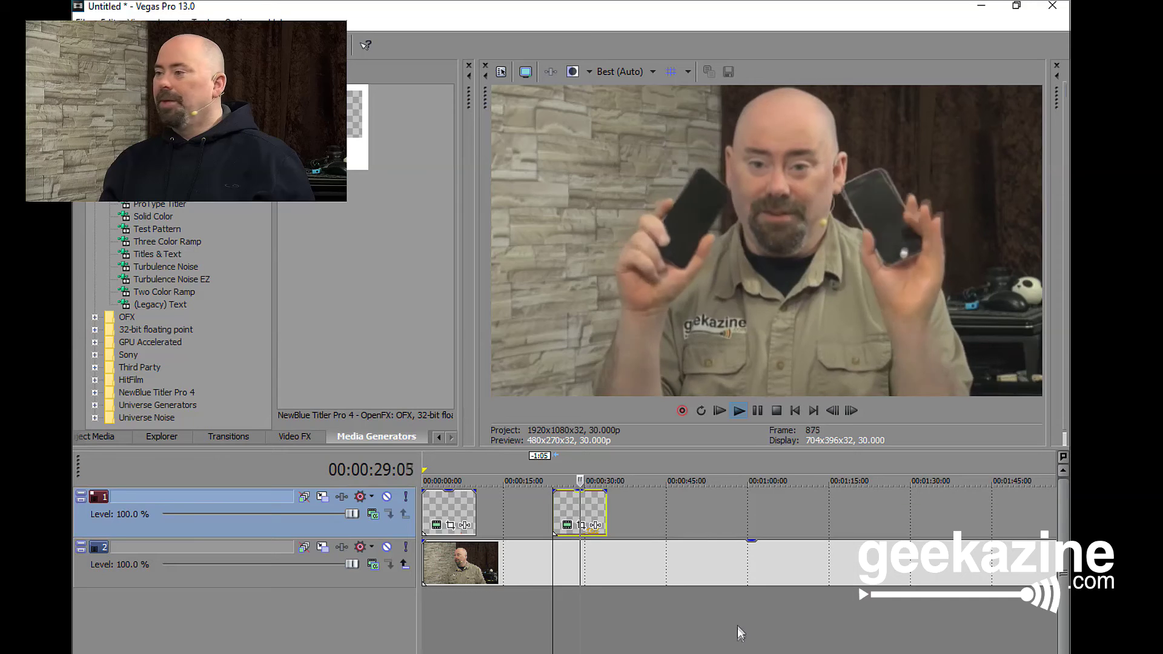
key(space)
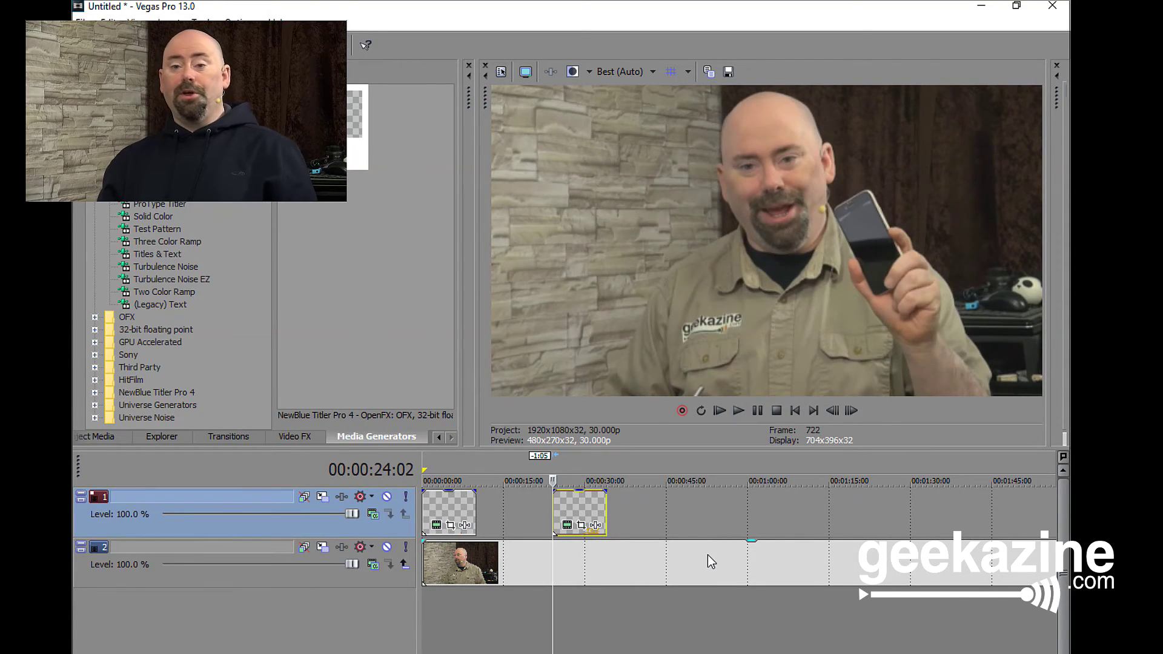
click(639, 515)
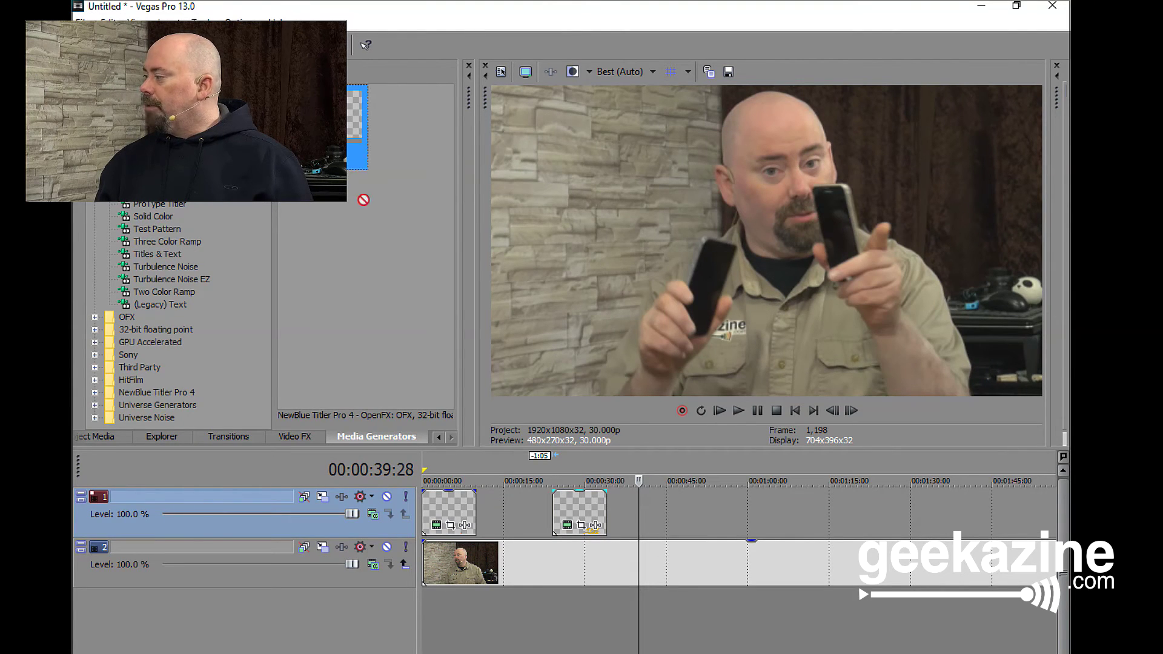